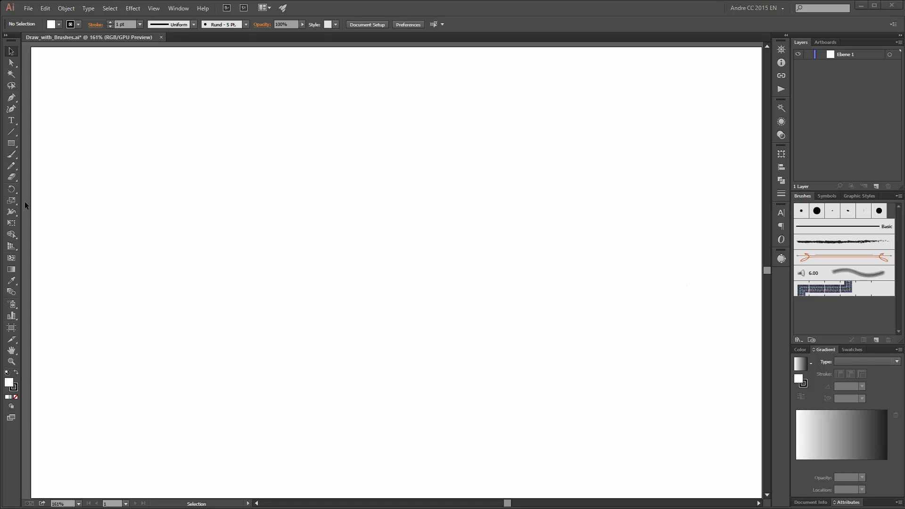
Select the Paintbrush tool and confirm its options dialog unchanged
{"action": "left_click", "coordinate": [16, 155]}
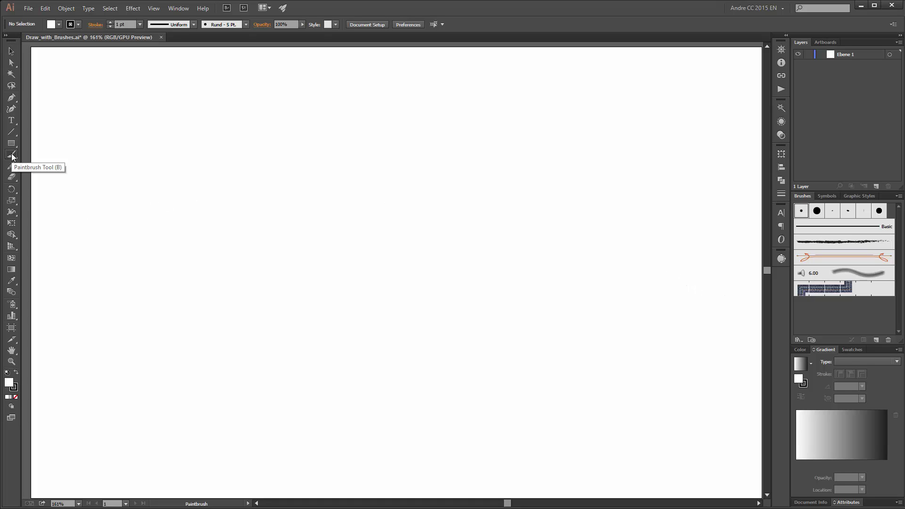
{"action": "double_click", "coordinate": [14, 158]}
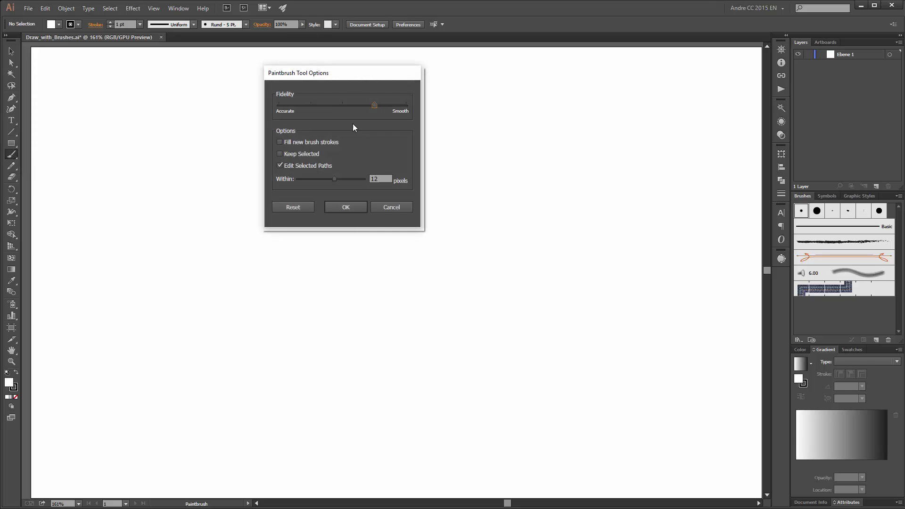
{"action": "left_click_drag", "start_coordinate": [344, 74], "coordinate": [356, 80]}
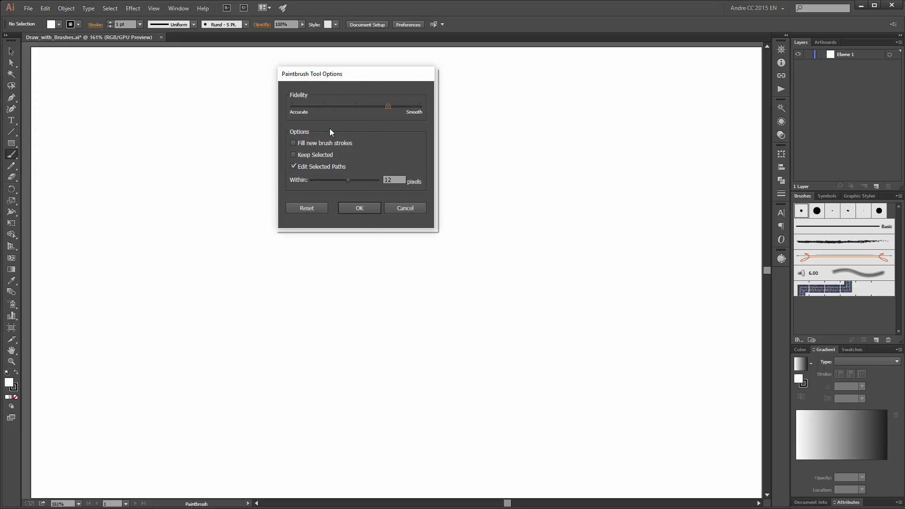
{"action": "left_click", "coordinate": [361, 208]}
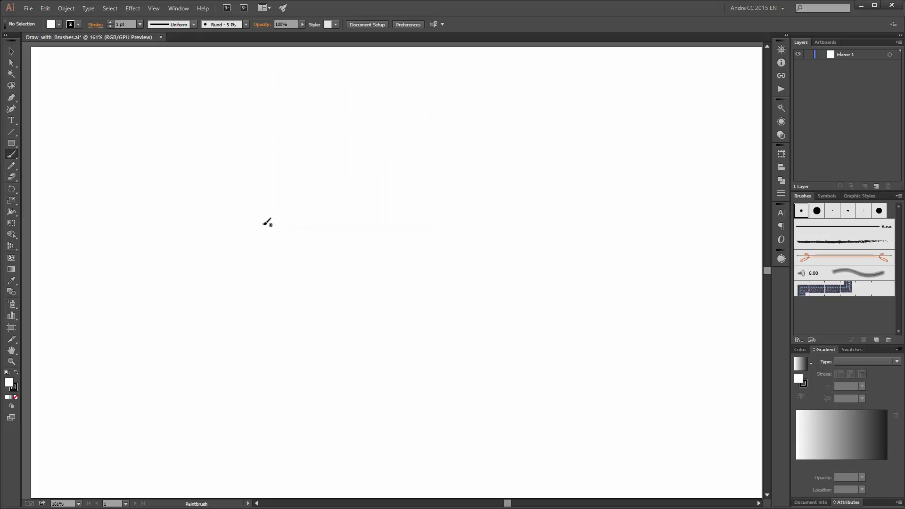
Load the first Dagubi flower brush library in a floating panel and make the panel taller
{"action": "left_click", "coordinate": [798, 340]}
{"action": "mouse_move", "coordinate": [822, 421]}
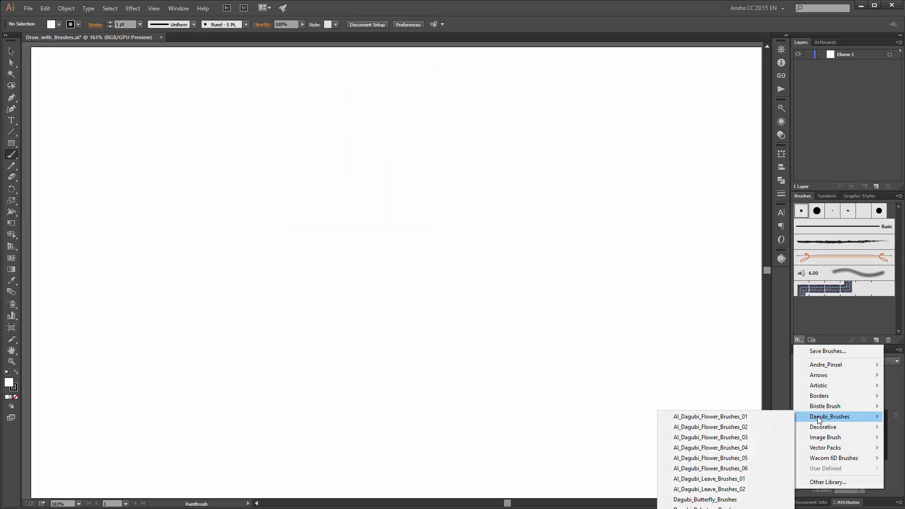
{"action": "left_click", "coordinate": [742, 417]}
{"action": "left_click_drag", "start_coordinate": [460, 258], "coordinate": [705, 57]}
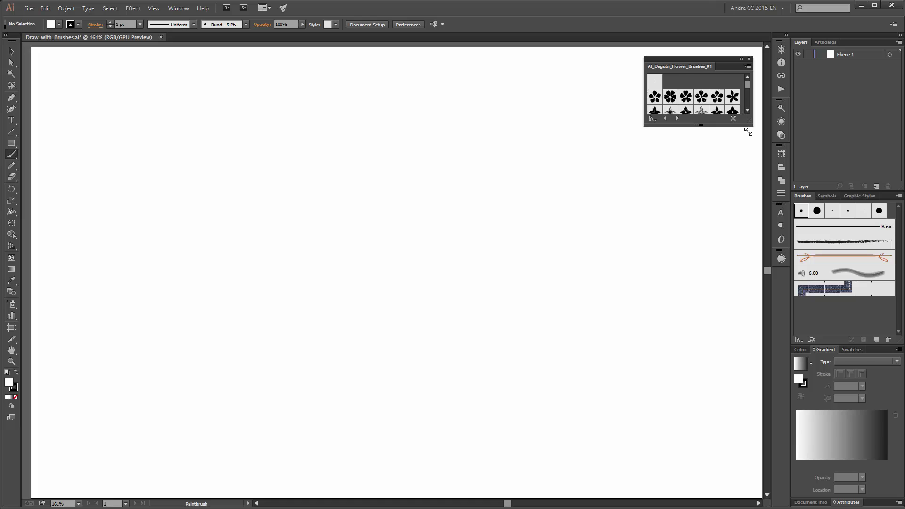
{"action": "mouse_move", "coordinate": [747, 138]}
{"action": "left_mouse_down"}
{"action": "mouse_move", "coordinate": [738, 390]}
{"action": "mouse_move", "coordinate": [747, 408]}
{"action": "left_mouse_up"}
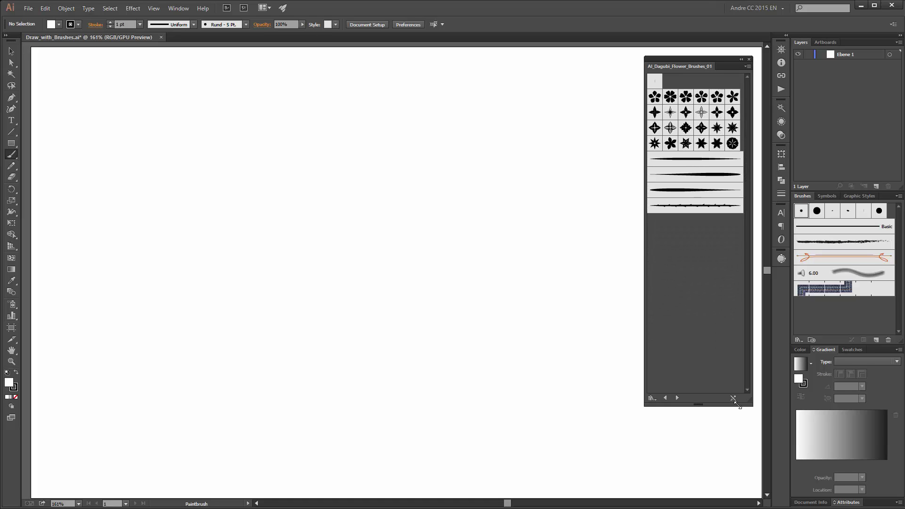
Browse past the Dagubi flower and Palmtree libraries to Dagubi_Various_Brushes_for_Illustrator
{"action": "left_click", "coordinate": [677, 401]}
{"action": "left_click", "coordinate": [677, 402]}
{"action": "left_click", "coordinate": [677, 402]}
{"action": "left_click", "coordinate": [677, 402]}
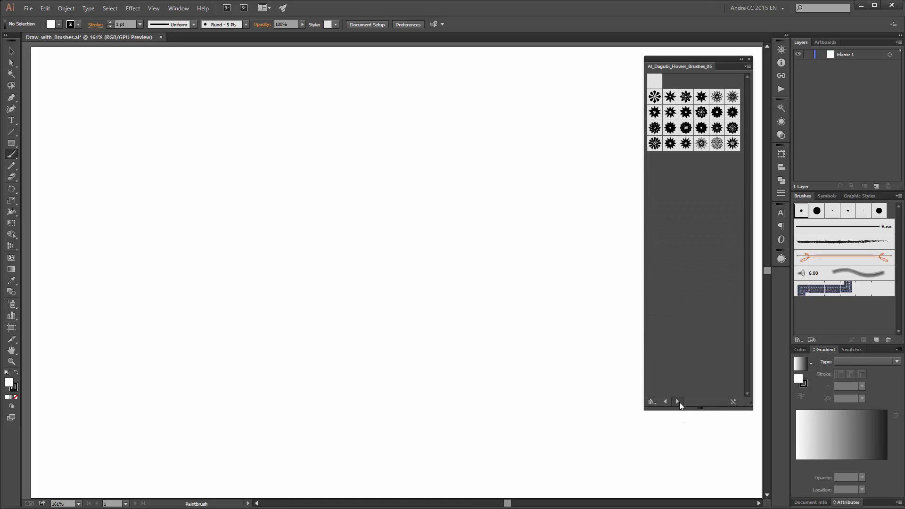
{"action": "left_click", "coordinate": [677, 402]}
{"action": "left_click", "coordinate": [677, 402]}
{"action": "left_click", "coordinate": [677, 401]}
{"action": "left_click", "coordinate": [677, 402]}
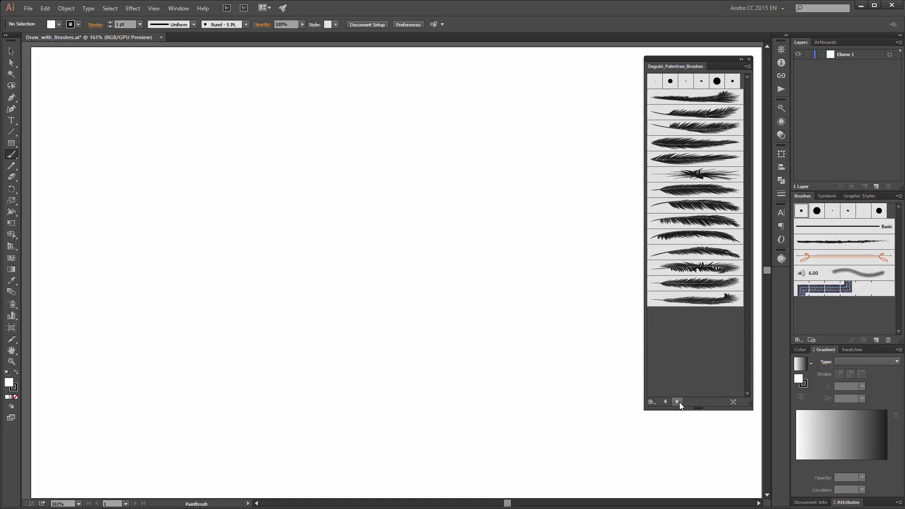
{"action": "left_click", "coordinate": [677, 401]}
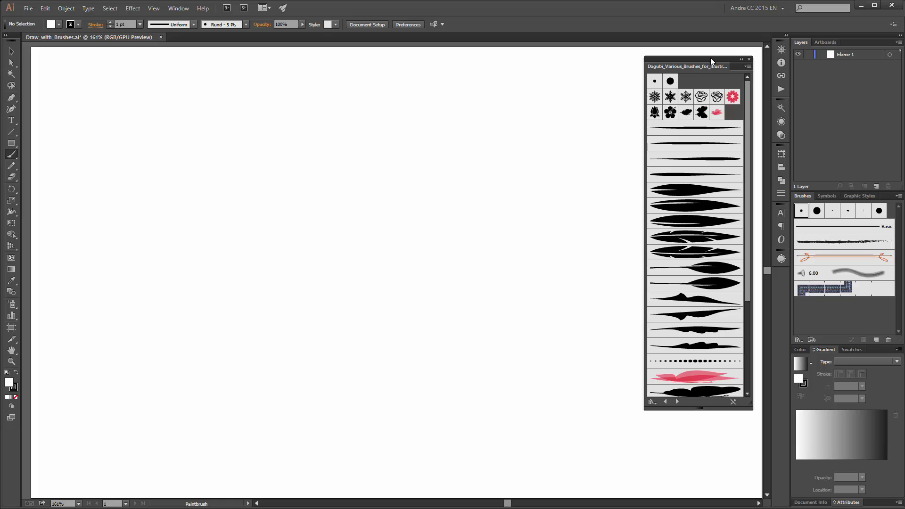
{"action": "left_click_drag", "start_coordinate": [711, 58], "coordinate": [717, 49]}
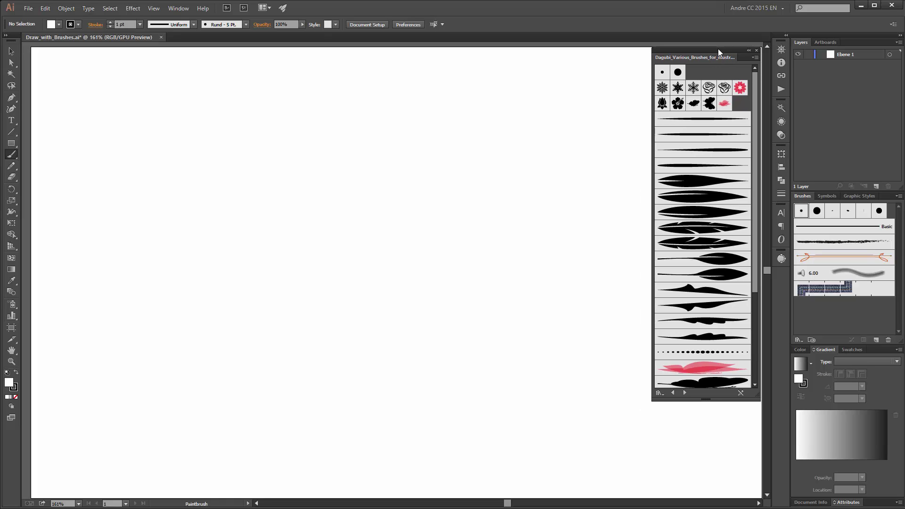
Choose a long tapered brush, set fill to None and raise the stroke weight
{"action": "left_click", "coordinate": [694, 136]}
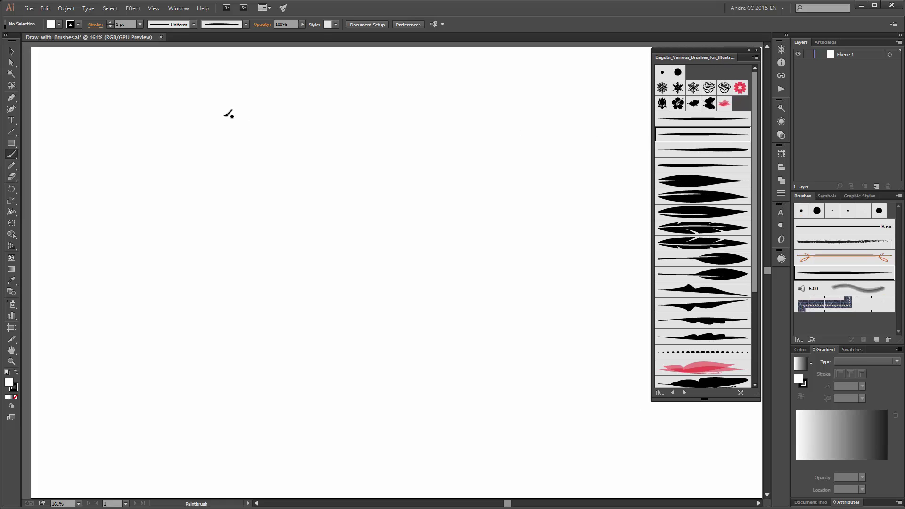
{"action": "left_click", "coordinate": [60, 24]}
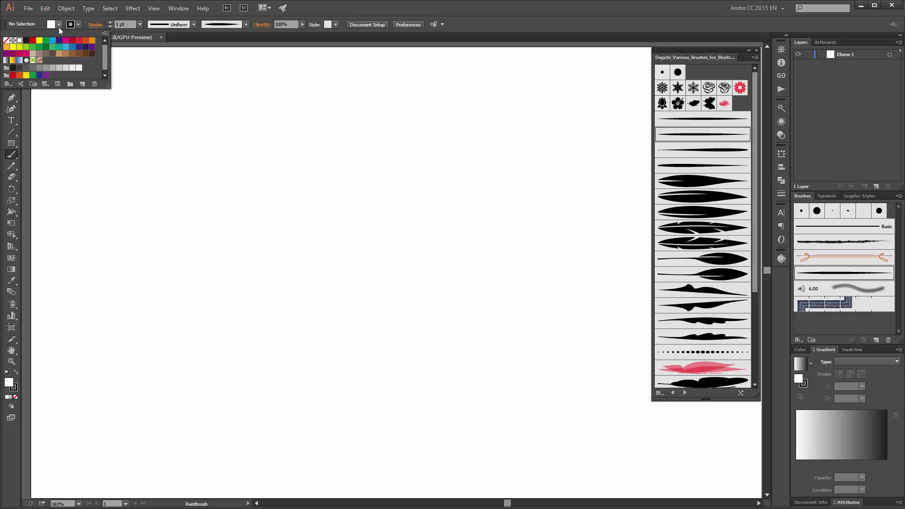
{"action": "left_click", "coordinate": [6, 40]}
{"action": "left_click", "coordinate": [363, 7]}
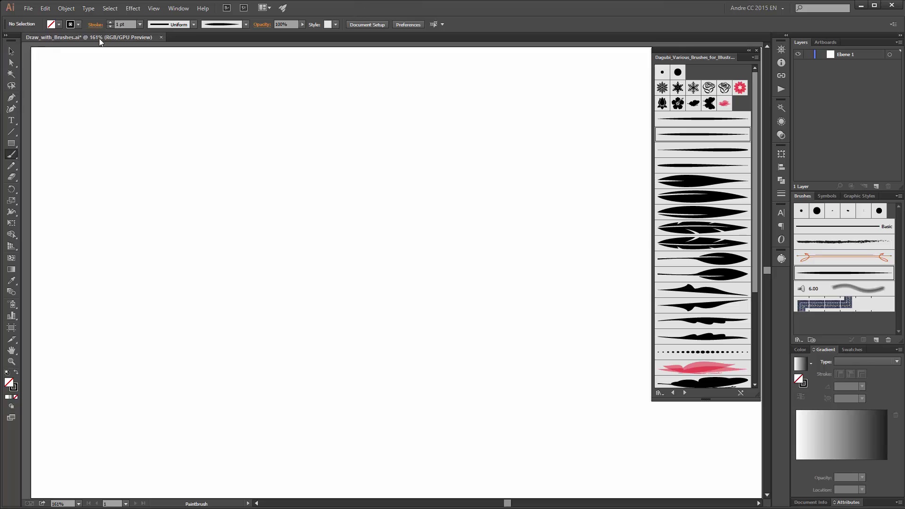
{"action": "left_click", "coordinate": [109, 23]}
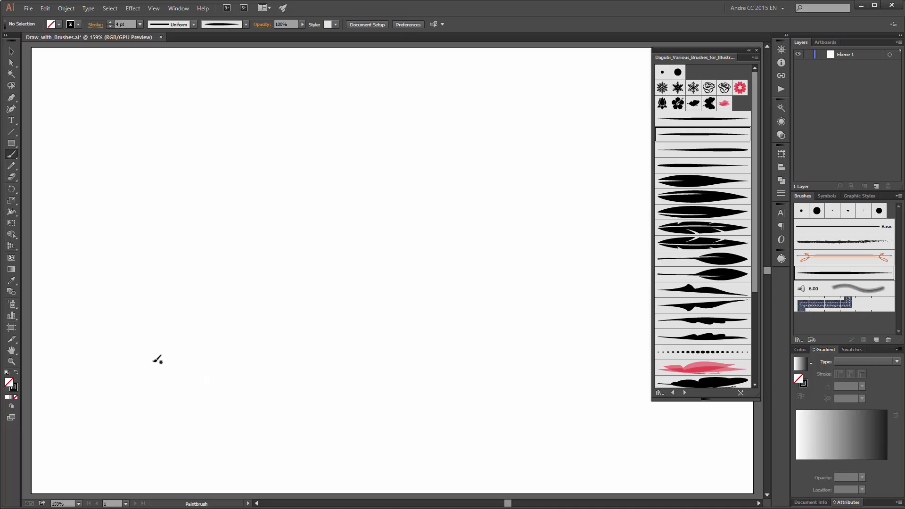
Paint a spiral plus three sweeping curves fanning from it, then save the file
{"action": "left_click_drag", "start_coordinate": [143, 367], "coordinate": [226, 330]}
{"action": "mouse_move", "coordinate": [331, 339]}
{"action": "left_mouse_down"}
{"action": "mouse_move", "coordinate": [343, 413]}
{"action": "mouse_move", "coordinate": [313, 439]}
{"action": "mouse_move", "coordinate": [265, 438]}
{"action": "mouse_move", "coordinate": [233, 411]}
{"action": "mouse_move", "coordinate": [240, 367]}
{"action": "mouse_move", "coordinate": [282, 359]}
{"action": "left_mouse_up"}
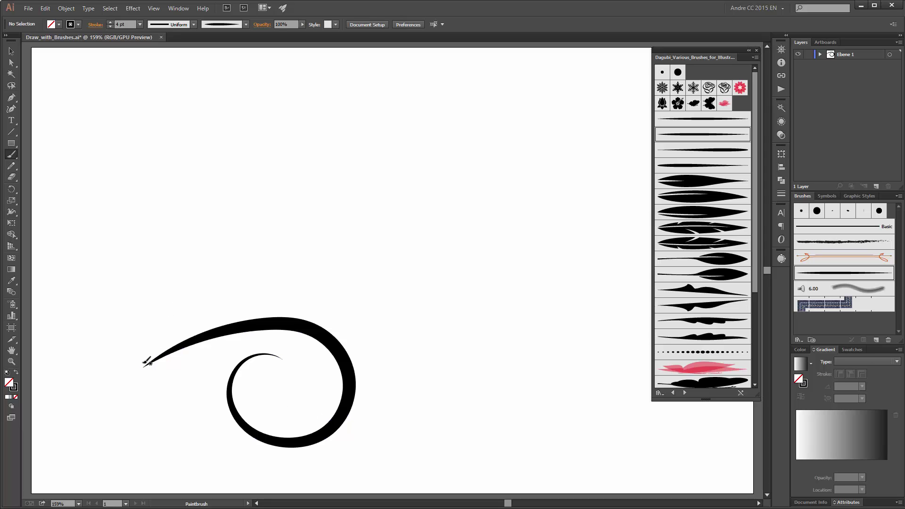
{"action": "mouse_move", "coordinate": [143, 366]}
{"action": "left_mouse_down"}
{"action": "mouse_move", "coordinate": [195, 296]}
{"action": "mouse_move", "coordinate": [205, 247]}
{"action": "mouse_move", "coordinate": [201, 214]}
{"action": "mouse_move", "coordinate": [170, 178]}
{"action": "mouse_move", "coordinate": [151, 177]}
{"action": "left_mouse_up"}
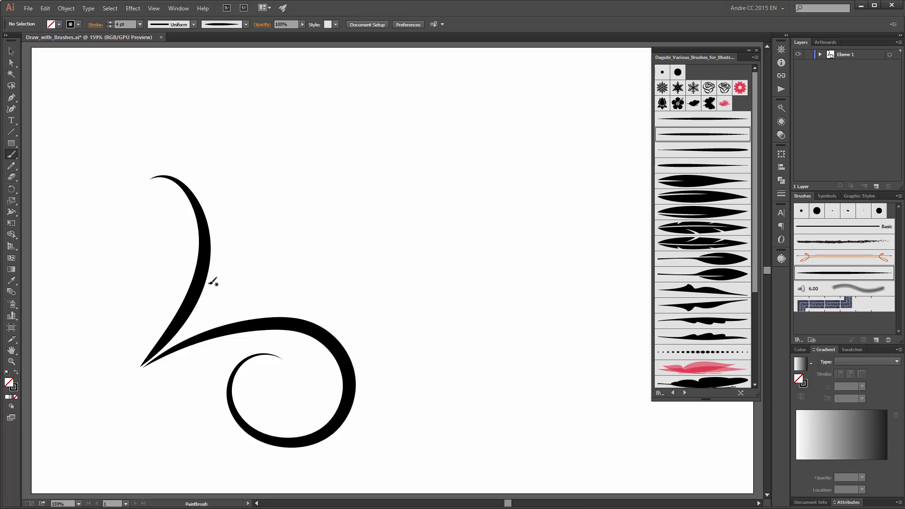
{"action": "mouse_move", "coordinate": [197, 321]}
{"action": "left_mouse_down"}
{"action": "mouse_move", "coordinate": [304, 171]}
{"action": "mouse_move", "coordinate": [340, 146]}
{"action": "mouse_move", "coordinate": [374, 141]}
{"action": "mouse_move", "coordinate": [417, 173]}
{"action": "left_mouse_up"}
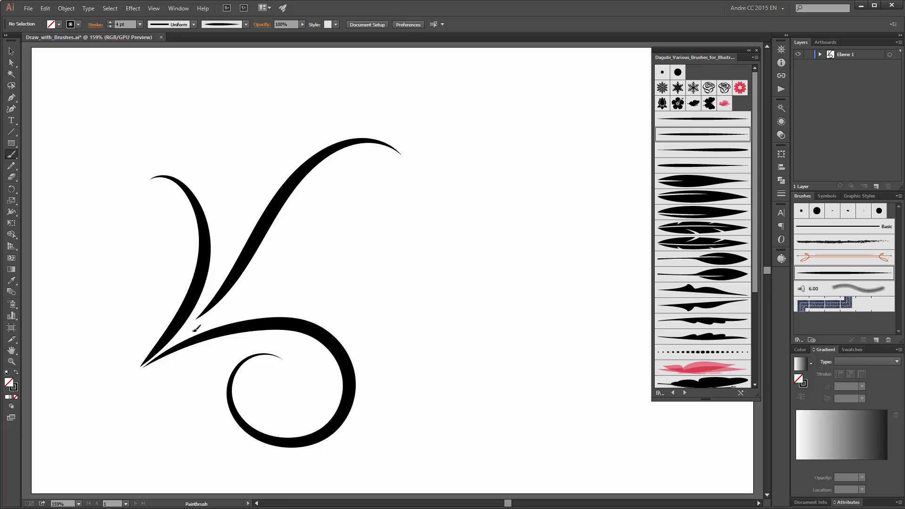
{"action": "mouse_move", "coordinate": [244, 300]}
{"action": "left_mouse_down"}
{"action": "mouse_move", "coordinate": [327, 249]}
{"action": "mouse_move", "coordinate": [365, 250]}
{"action": "mouse_move", "coordinate": [403, 263]}
{"action": "mouse_move", "coordinate": [480, 325]}
{"action": "left_mouse_up"}
{"action": "key", "text": "ctrl+s"}
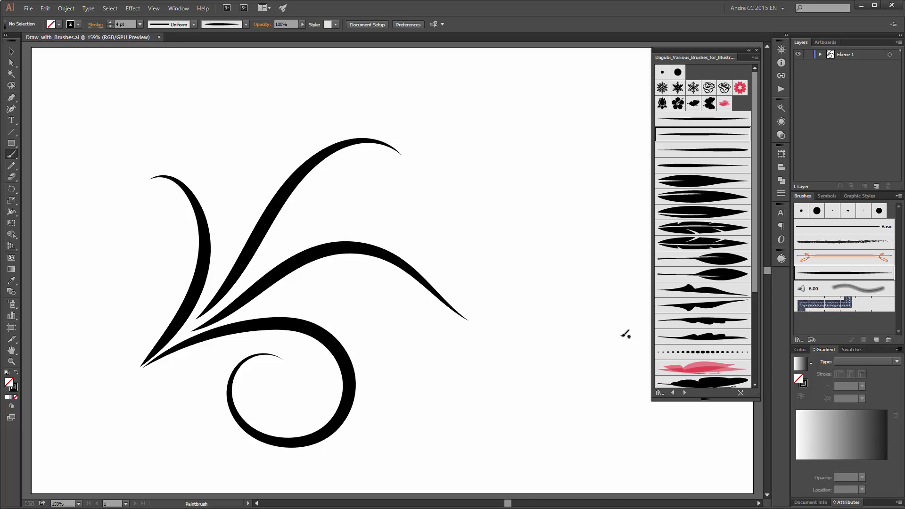
Go back to AI_Dagubi_Flower_Brushes_03 and stamp a Flower23 flower right of the strokes
{"action": "left_click", "coordinate": [673, 391]}
{"action": "left_click", "coordinate": [673, 392]}
{"action": "left_click", "coordinate": [673, 392]}
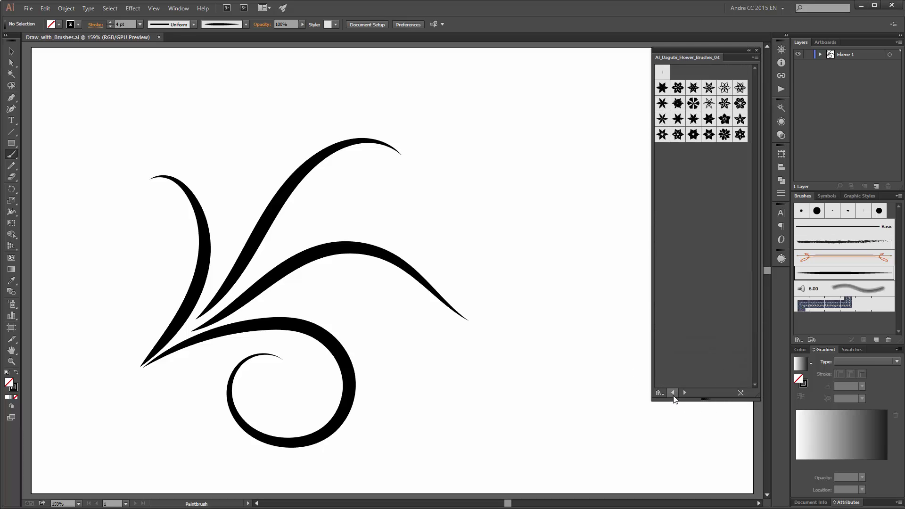
{"action": "left_click", "coordinate": [673, 392]}
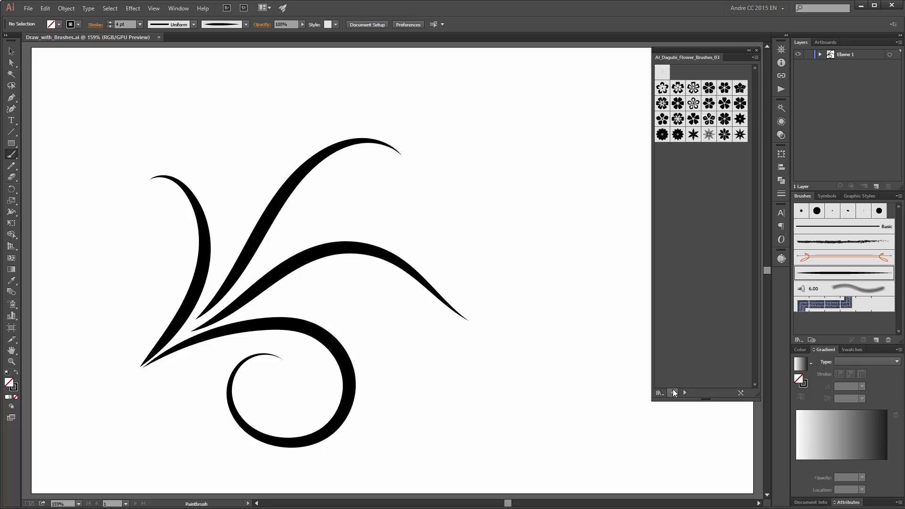
{"action": "left_click", "coordinate": [724, 134]}
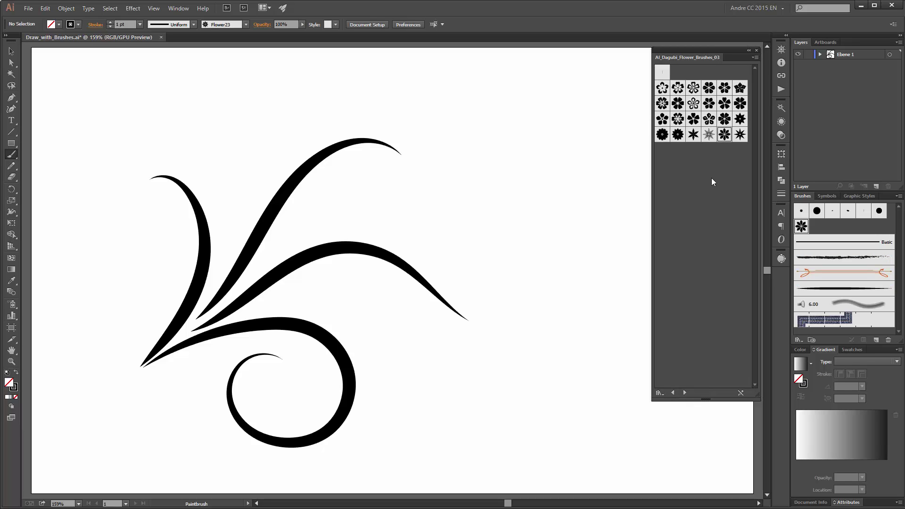
{"action": "left_click", "coordinate": [497, 229]}
Expand the flower's appearance with Object > Expand Appearance and scale the group up
{"action": "left_click", "coordinate": [11, 51]}
{"action": "left_click", "coordinate": [500, 231]}
{"action": "left_click", "coordinate": [66, 8]}
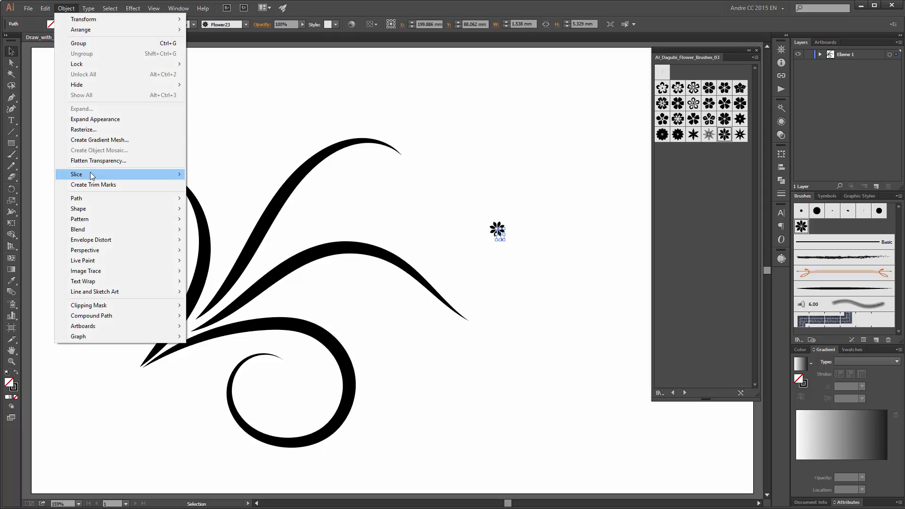
{"action": "left_click", "coordinate": [91, 120]}
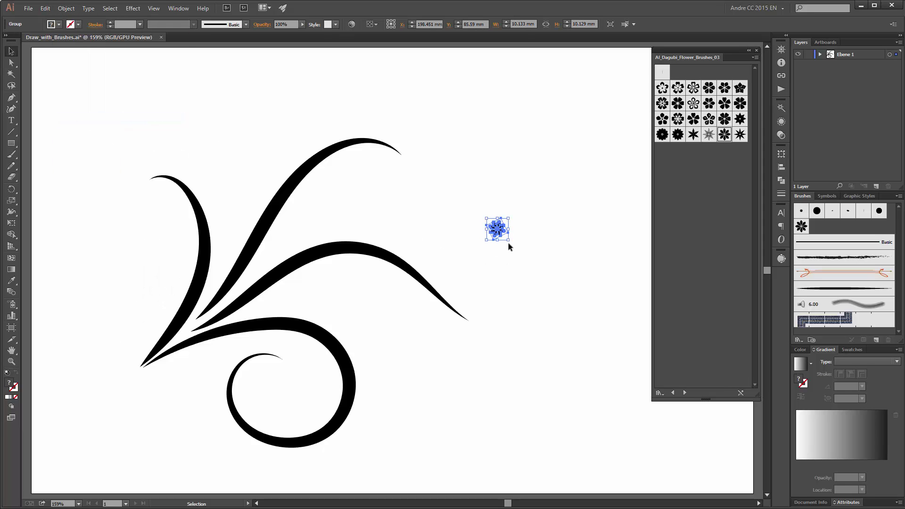
{"action": "left_click_drag", "start_coordinate": [508, 218], "coordinate": [566, 163]}
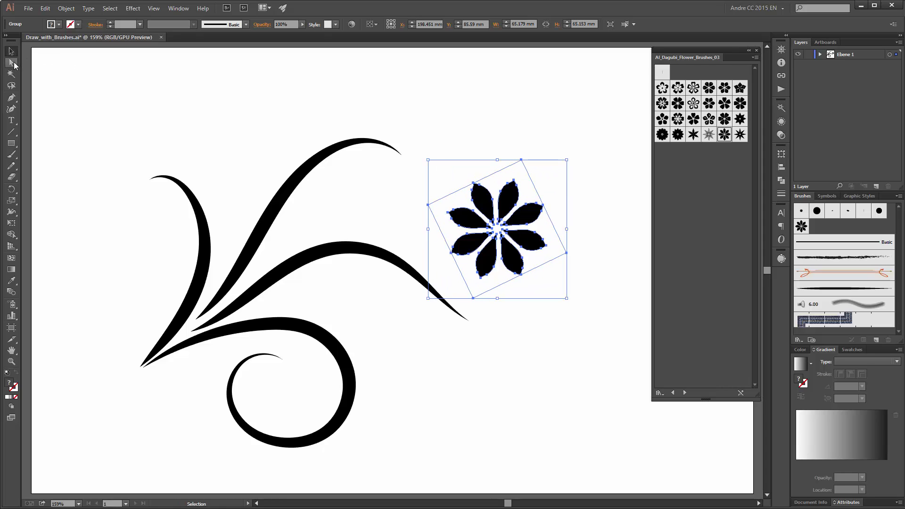
Inspect the flower's hidden square frame with Direct Selection, then return to Selection
{"action": "left_click", "coordinate": [11, 62]}
{"action": "left_click", "coordinate": [532, 182]}
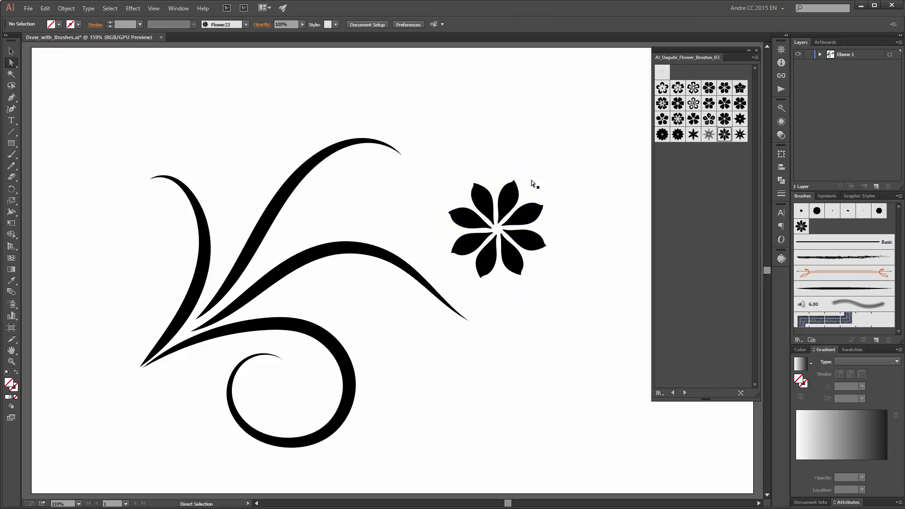
{"action": "left_click", "coordinate": [533, 180]}
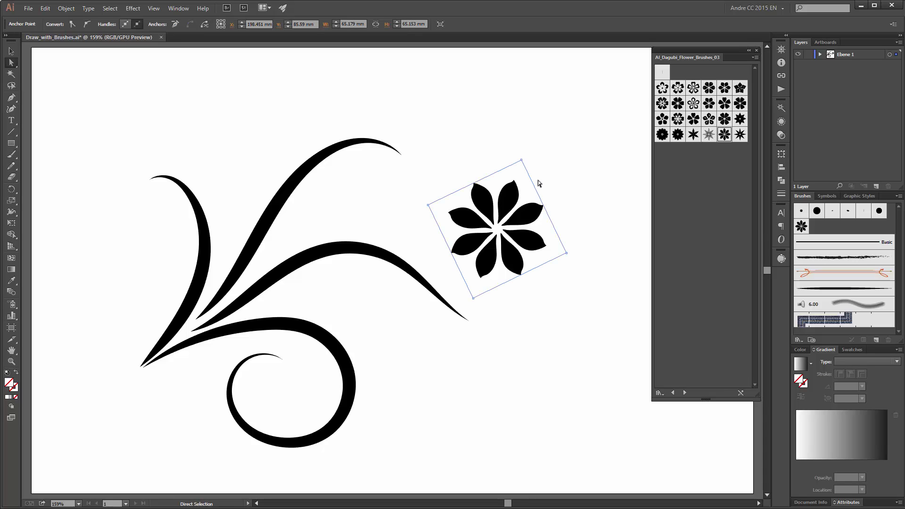
{"action": "left_click", "coordinate": [530, 190]}
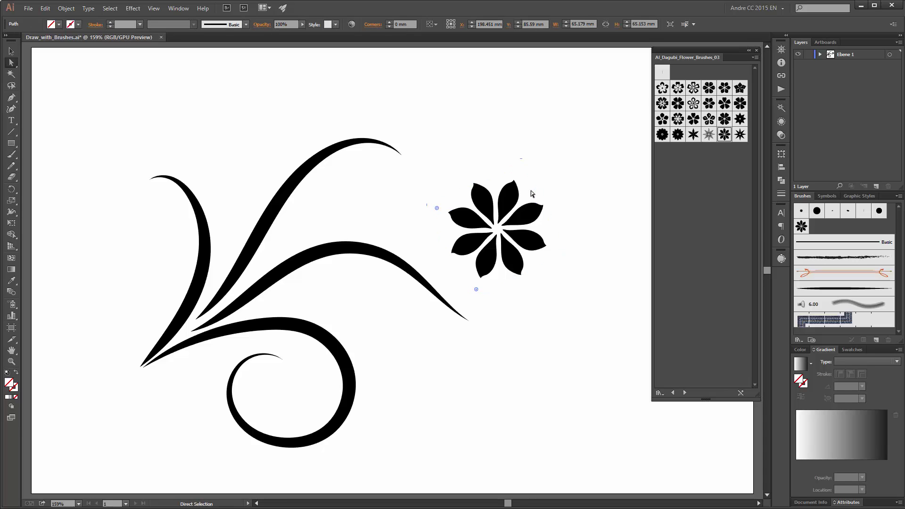
{"action": "left_click", "coordinate": [11, 51]}
Fit the flower onto the top stroke's tip and place an enlarged copy at the lower stem's end
{"action": "left_click_drag", "start_coordinate": [508, 175], "coordinate": [435, 146]}
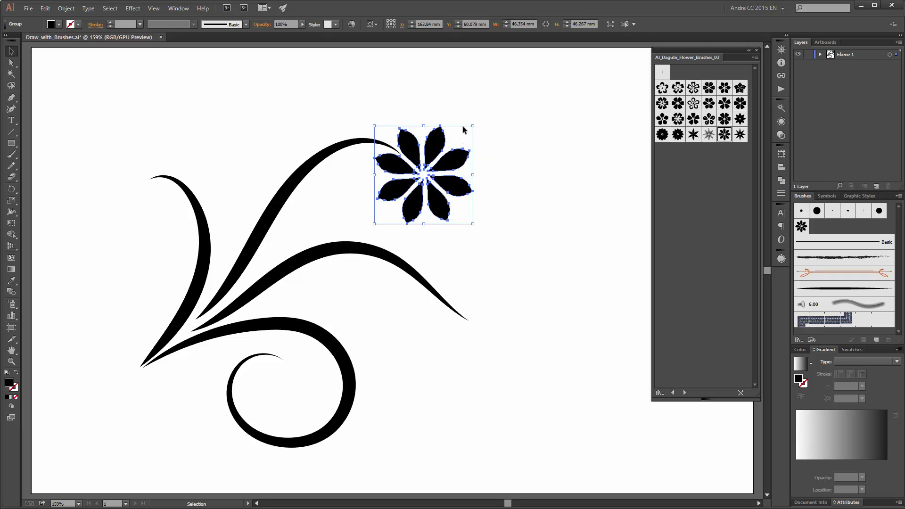
{"action": "left_click_drag", "start_coordinate": [472, 126], "coordinate": [439, 165]}
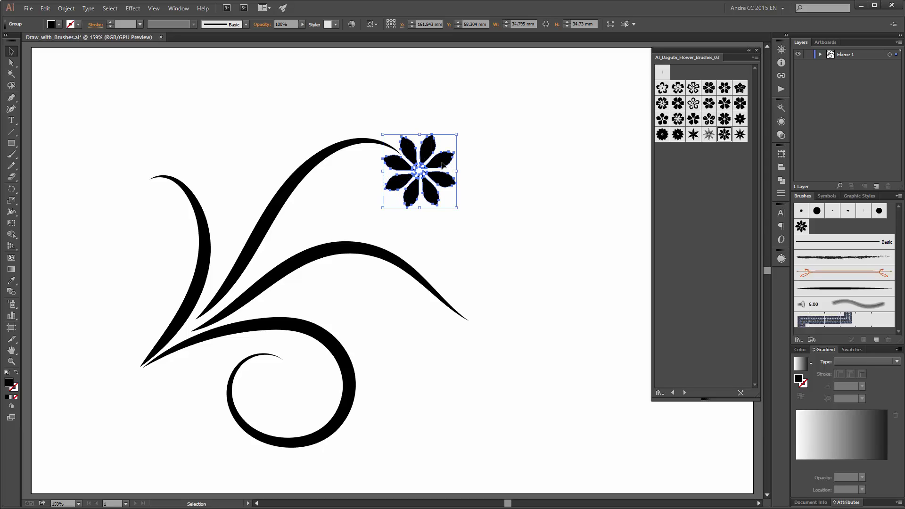
{"action": "key", "text": "a"}
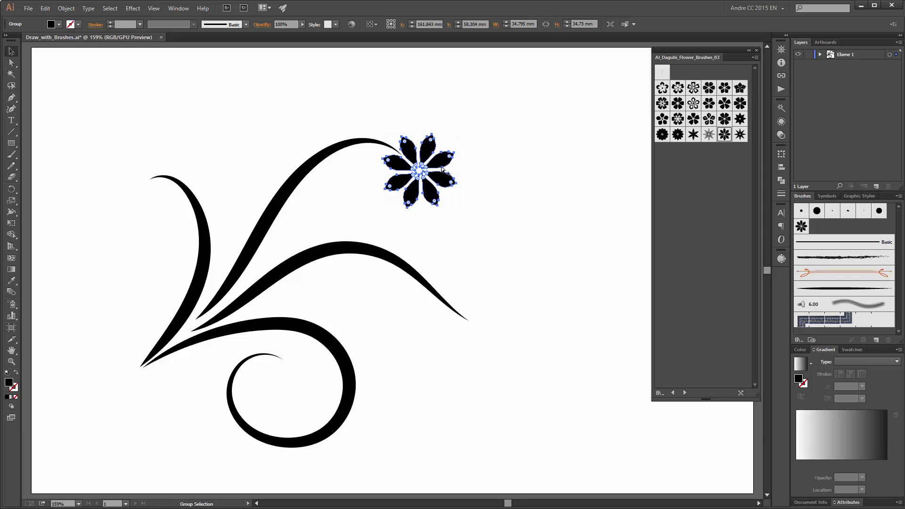
{"action": "left_click_drag", "start_coordinate": [440, 163], "coordinate": [517, 335]}
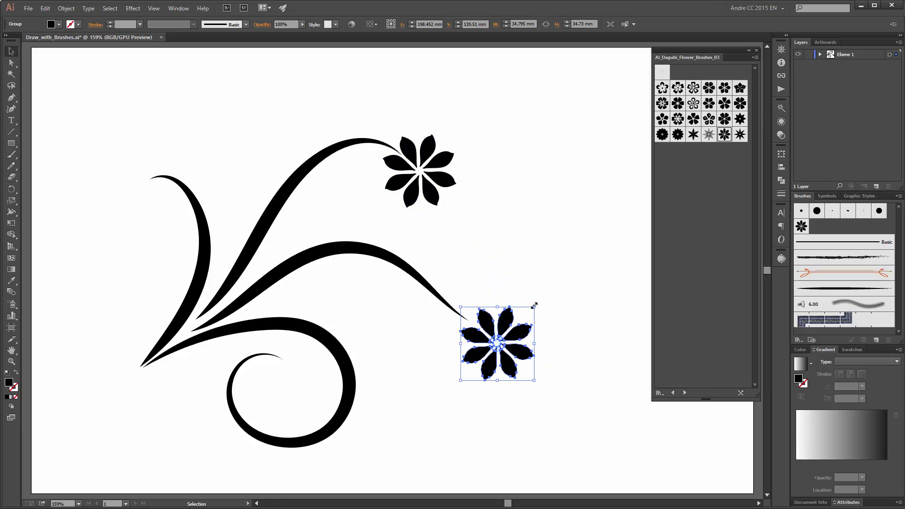
{"action": "left_click_drag", "start_coordinate": [534, 306], "coordinate": [557, 288]}
{"action": "left_click_drag", "start_coordinate": [523, 333], "coordinate": [520, 336]}
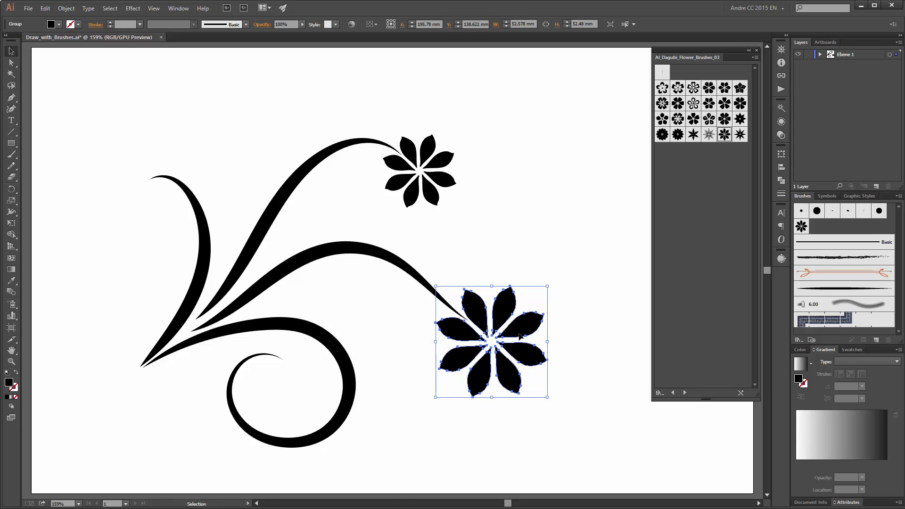
Add a small, shrunken copy of the flower near the upper-left stem
{"action": "key", "text": "ctrl"}
{"action": "left_click_drag", "start_coordinate": [526, 329], "coordinate": [285, 138]}
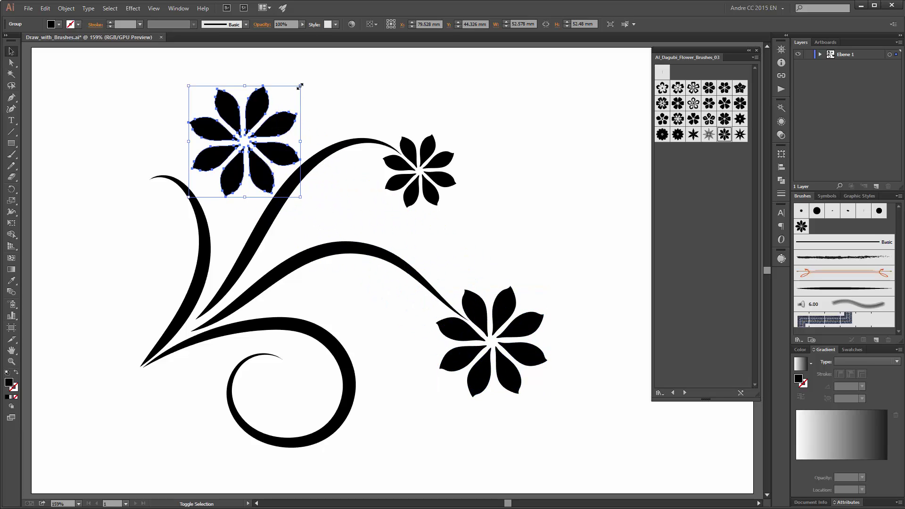
{"action": "left_click_drag", "start_coordinate": [299, 87], "coordinate": [263, 157]}
{"action": "left_click", "coordinate": [264, 153]}
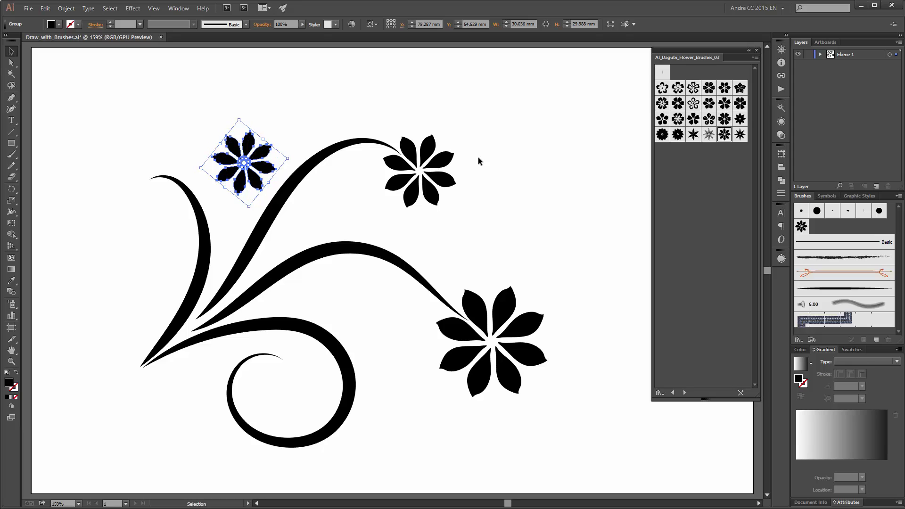
{"action": "left_click", "coordinate": [553, 136]}
Select the whole ornament and use Free Transform to shift it left and down
{"action": "key", "text": "b"}
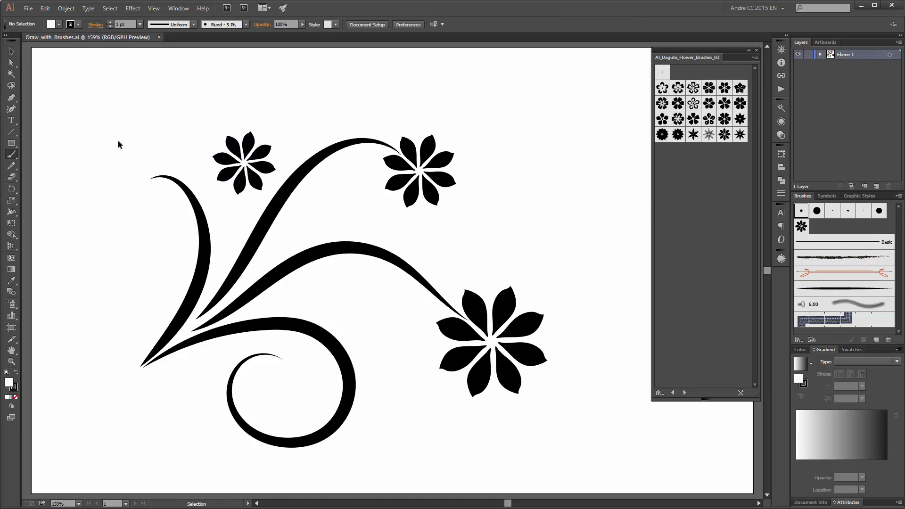
{"action": "mouse_move", "coordinate": [93, 81]}
{"action": "left_mouse_down"}
{"action": "mouse_move", "coordinate": [185, 195]}
{"action": "mouse_move", "coordinate": [581, 460]}
{"action": "mouse_move", "coordinate": [576, 440]}
{"action": "left_mouse_up"}
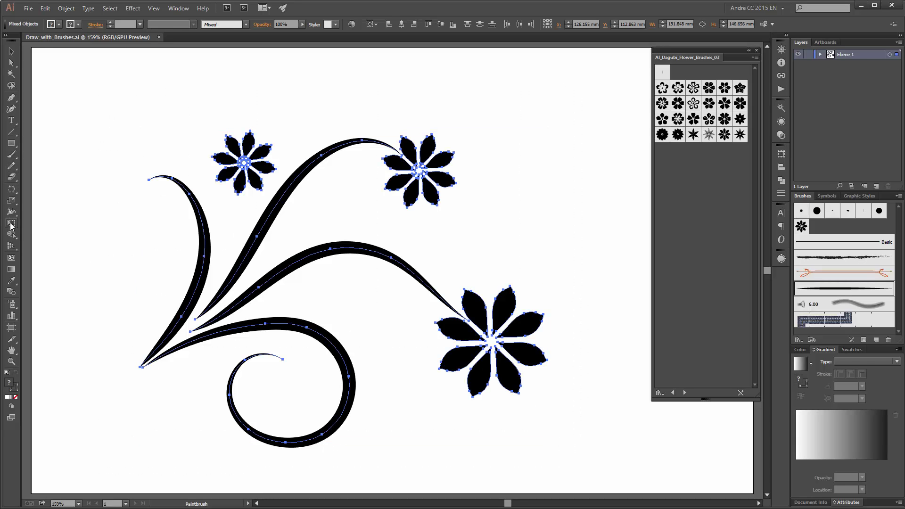
{"action": "left_click", "coordinate": [12, 222]}
{"action": "left_click_drag", "start_coordinate": [545, 133], "coordinate": [483, 185]}
{"action": "left_click_drag", "start_coordinate": [279, 289], "coordinate": [253, 295]}
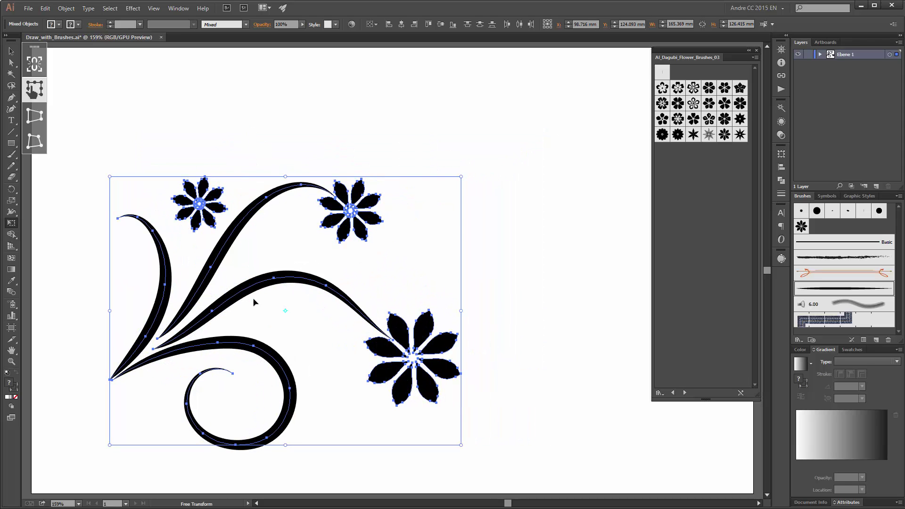
{"action": "left_click", "coordinate": [386, 125], "text": "ctrl"}
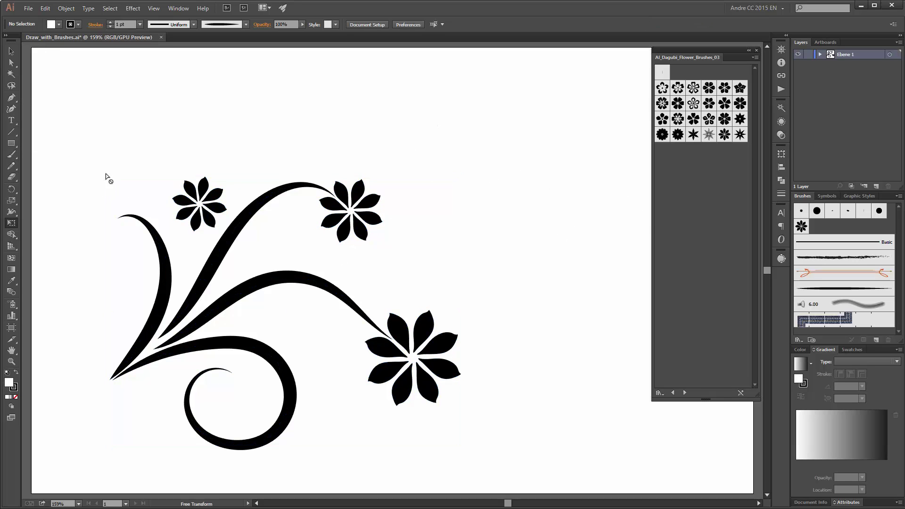
At 2 pt stroke, paint a curl under the large flower and a long arc sweeping up-right
{"action": "left_click", "coordinate": [11, 156]}
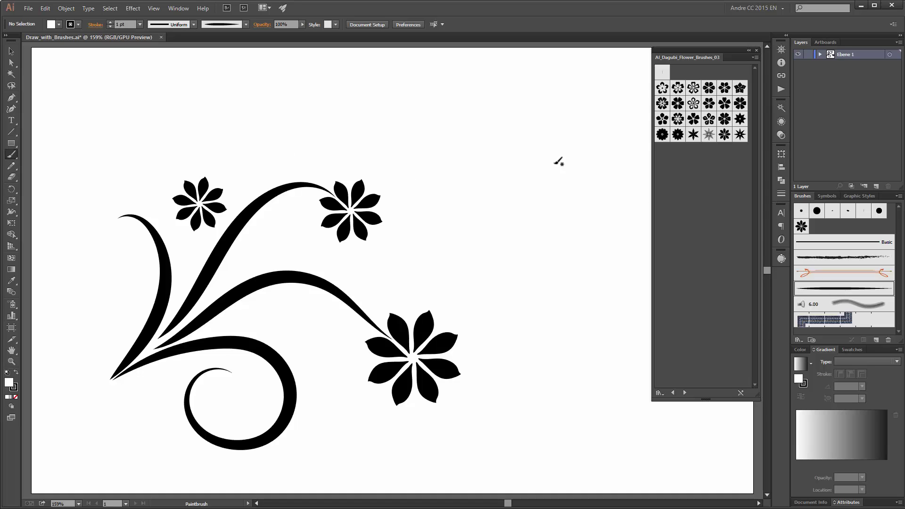
{"action": "left_click", "coordinate": [110, 22]}
{"action": "mouse_move", "coordinate": [443, 385]}
{"action": "left_mouse_down"}
{"action": "mouse_move", "coordinate": [487, 392]}
{"action": "mouse_move", "coordinate": [540, 370]}
{"action": "mouse_move", "coordinate": [558, 338]}
{"action": "mouse_move", "coordinate": [555, 309]}
{"action": "mouse_move", "coordinate": [525, 309]}
{"action": "mouse_move", "coordinate": [537, 338]}
{"action": "left_mouse_up"}
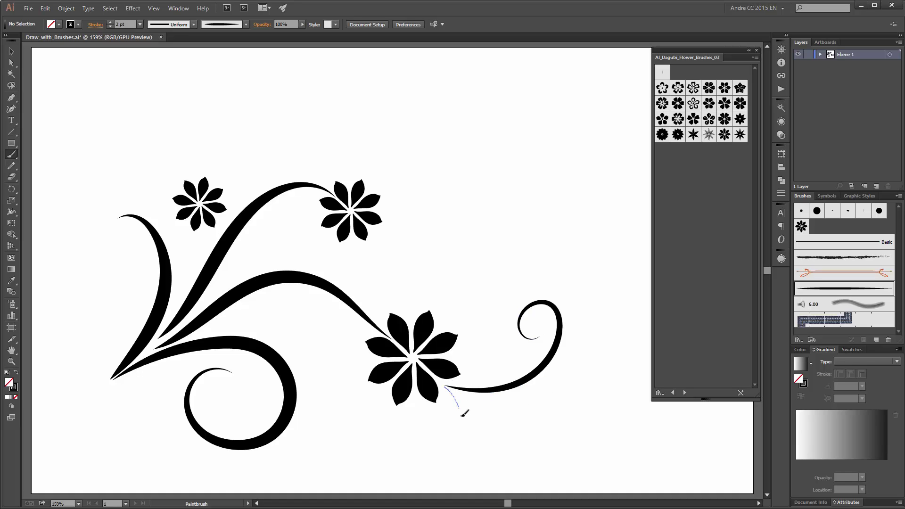
{"action": "left_click_drag", "start_coordinate": [442, 435], "coordinate": [440, 426]}
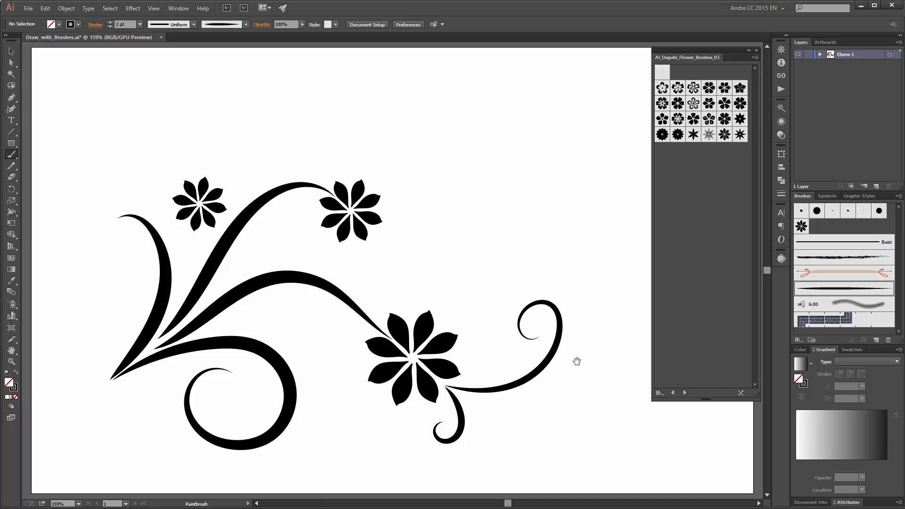
{"action": "mouse_move", "coordinate": [545, 357]}
{"action": "left_mouse_down"}
{"action": "mouse_move", "coordinate": [443, 333]}
{"action": "mouse_move", "coordinate": [361, 349]}
{"action": "left_mouse_up"}
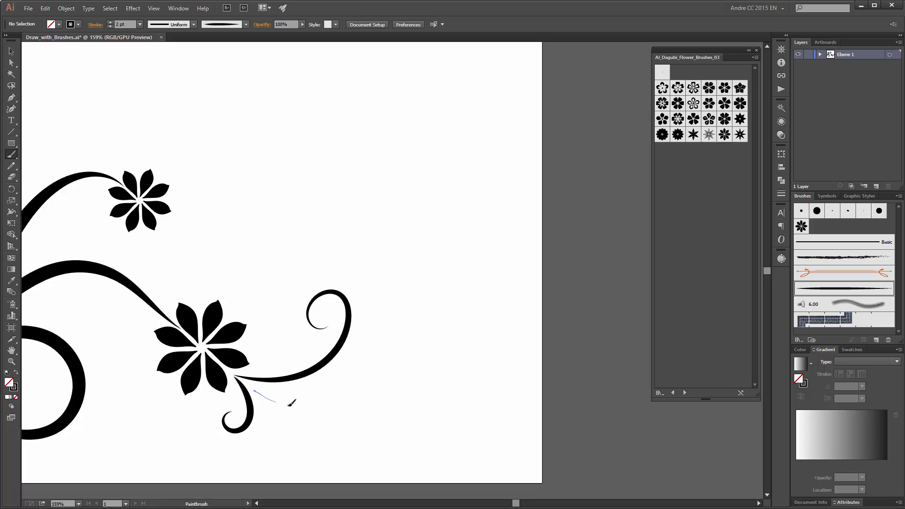
{"action": "mouse_move", "coordinate": [295, 406]}
{"action": "left_mouse_down"}
{"action": "mouse_move", "coordinate": [382, 402]}
{"action": "mouse_move", "coordinate": [456, 358]}
{"action": "mouse_move", "coordinate": [494, 267]}
{"action": "mouse_move", "coordinate": [463, 178]}
{"action": "mouse_move", "coordinate": [400, 155]}
{"action": "left_mouse_up"}
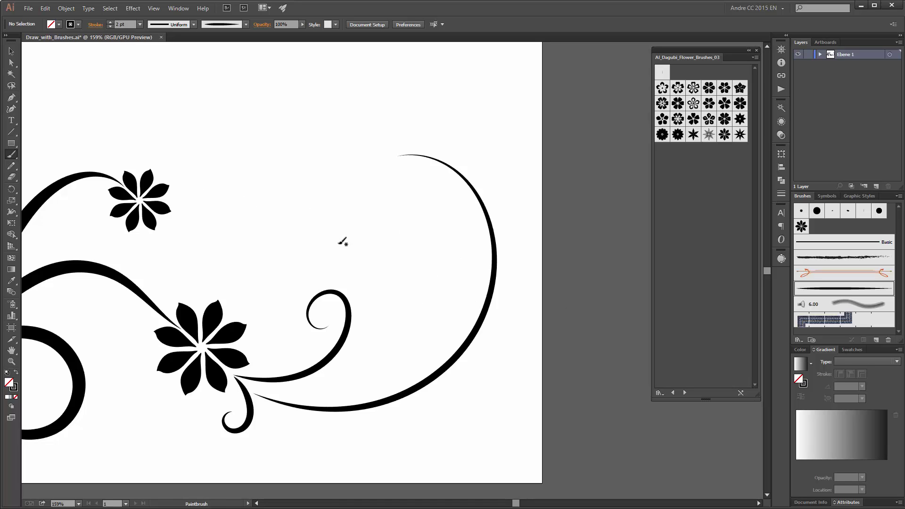
Thicken the long sweeping arc's stroke to 3 pt
{"action": "left_click", "coordinate": [11, 51]}
{"action": "left_click_drag", "start_coordinate": [419, 329], "coordinate": [464, 394]}
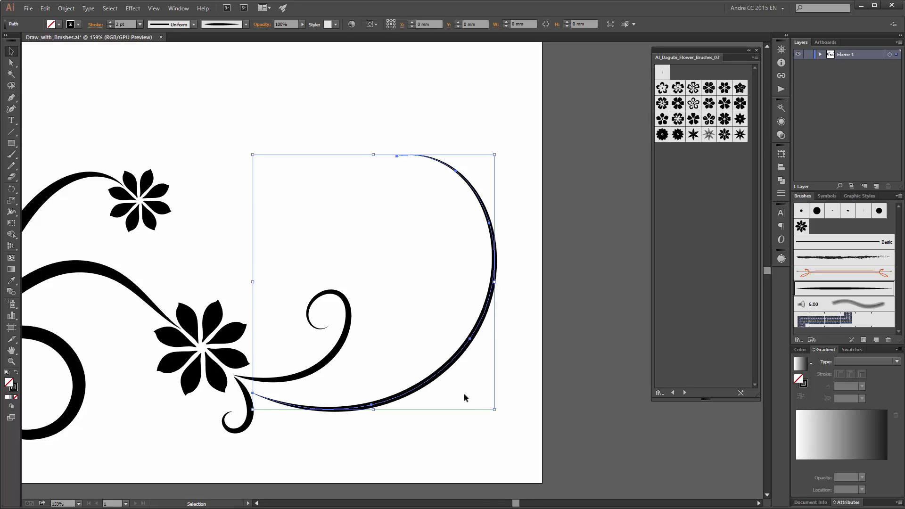
{"action": "left_click", "coordinate": [110, 22]}
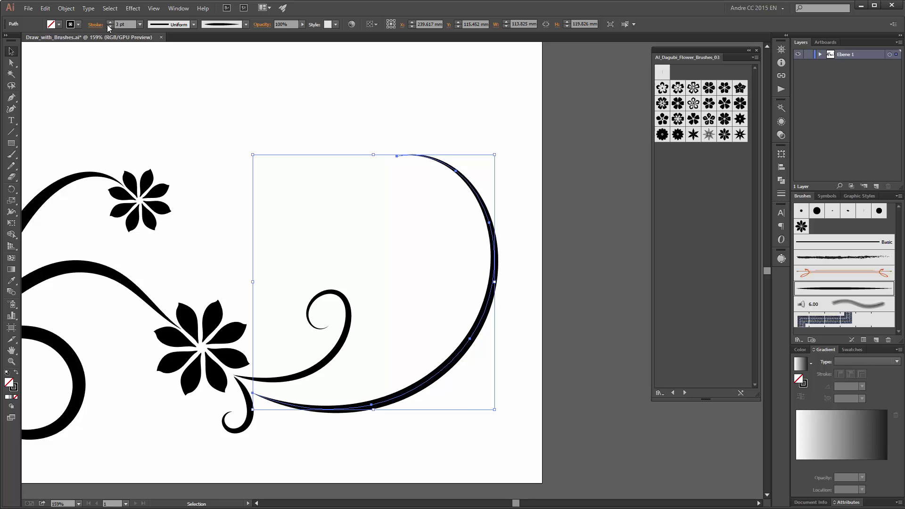
{"action": "left_click", "coordinate": [112, 66]}
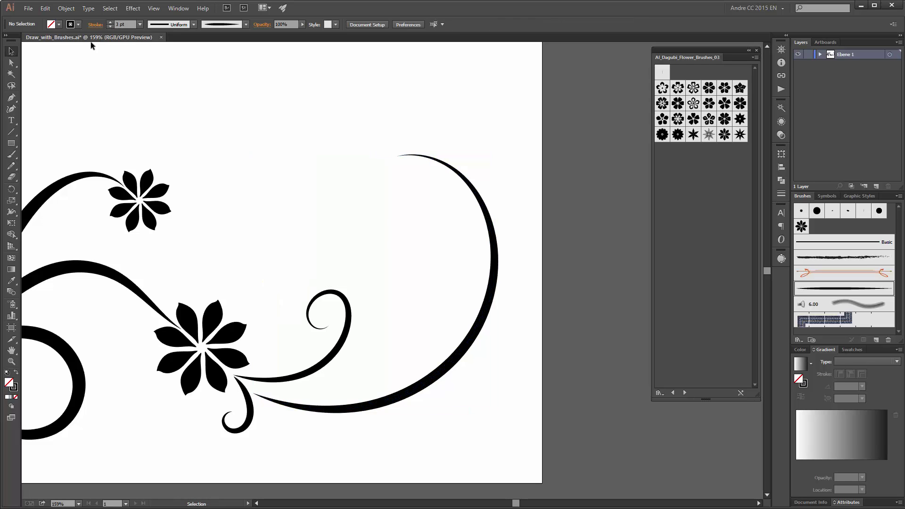
Paint extra swirls: a small spiral off the upper stem, a far-left curl, and a downward sweep
{"action": "left_click", "coordinate": [11, 154]}
{"action": "left_click_drag", "start_coordinate": [248, 230], "coordinate": [417, 142]}
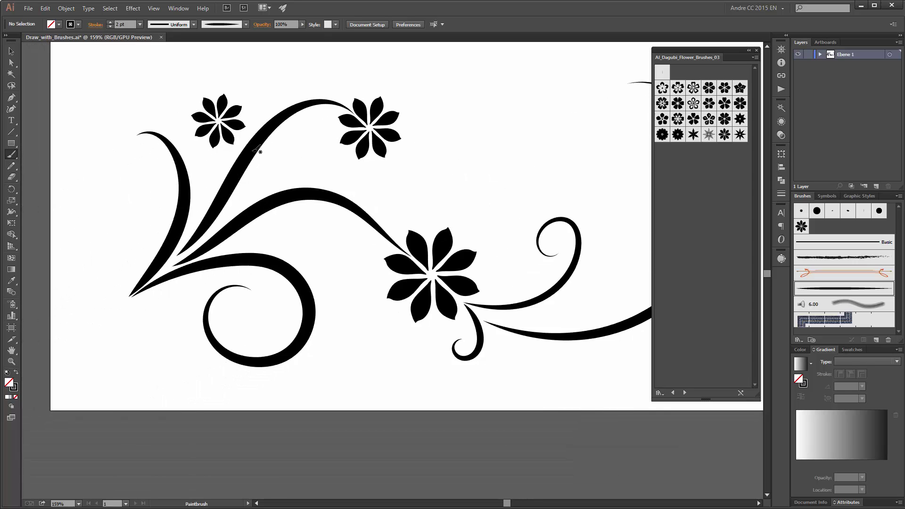
{"action": "mouse_move", "coordinate": [272, 134]}
{"action": "left_mouse_down"}
{"action": "mouse_move", "coordinate": [317, 135]}
{"action": "mouse_move", "coordinate": [309, 153]}
{"action": "mouse_move", "coordinate": [293, 137]}
{"action": "left_mouse_up"}
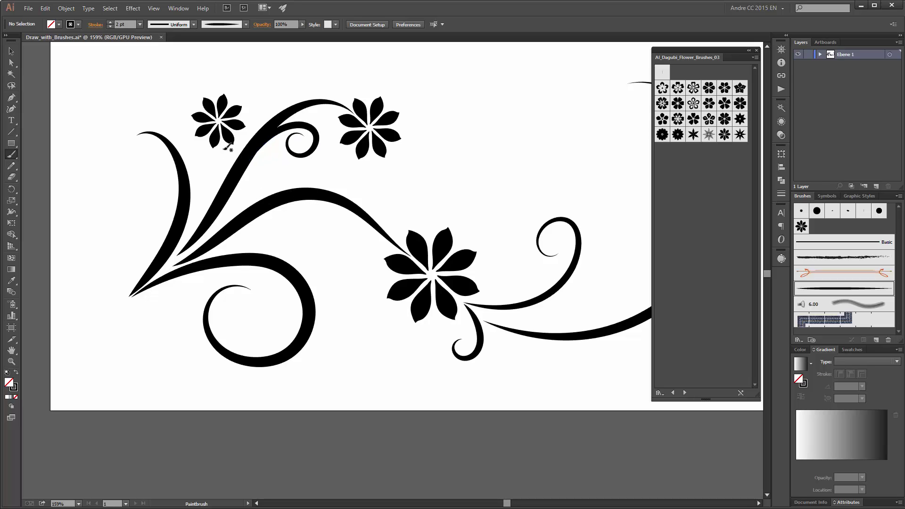
{"action": "left_click_drag", "start_coordinate": [213, 203], "coordinate": [224, 144]}
{"action": "mouse_move", "coordinate": [144, 260]}
{"action": "left_mouse_down"}
{"action": "mouse_move", "coordinate": [133, 220]}
{"action": "mouse_move", "coordinate": [111, 210]}
{"action": "mouse_move", "coordinate": [94, 231]}
{"action": "mouse_move", "coordinate": [100, 245]}
{"action": "mouse_move", "coordinate": [120, 235]}
{"action": "left_mouse_up"}
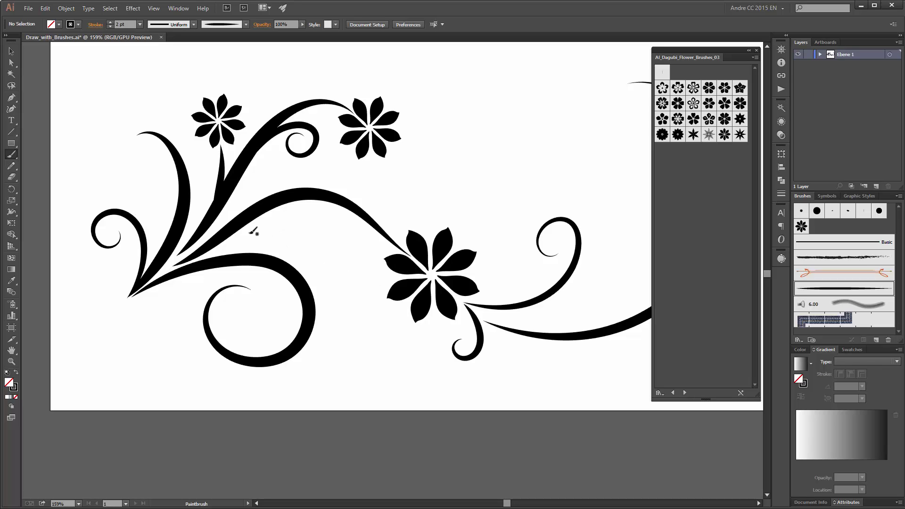
{"action": "left_click_drag", "start_coordinate": [297, 222], "coordinate": [333, 238]}
{"action": "mouse_move", "coordinate": [354, 286]}
{"action": "left_mouse_down"}
{"action": "mouse_move", "coordinate": [377, 344]}
{"action": "mouse_move", "coordinate": [408, 361]}
{"action": "left_mouse_up"}
{"action": "key", "text": "space"}
{"action": "mouse_move", "coordinate": [511, 226]}
{"action": "left_mouse_down"}
{"action": "mouse_move", "coordinate": [484, 269]}
{"action": "mouse_move", "coordinate": [486, 313]}
{"action": "mouse_move", "coordinate": [482, 289]}
{"action": "mouse_move", "coordinate": [492, 287]}
{"action": "left_mouse_up"}
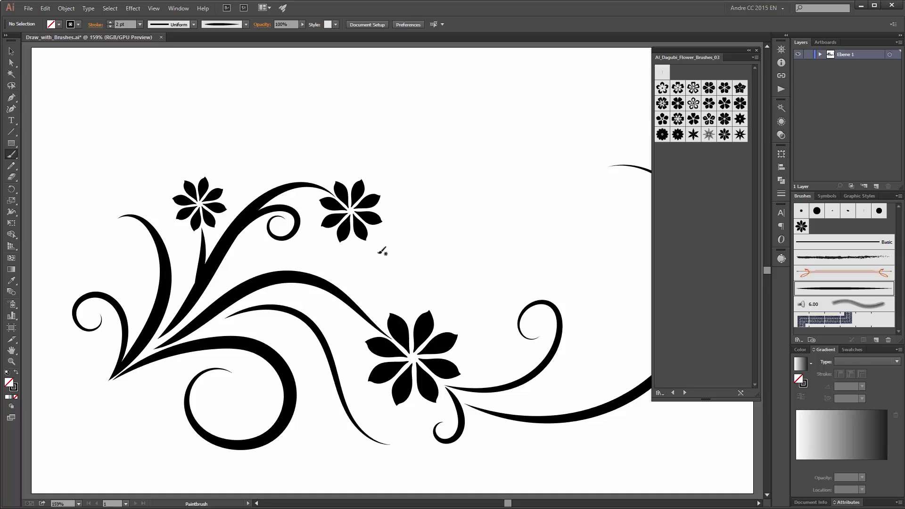
Reduce the spiral between the top flowers to a 1 pt stroke
{"action": "left_click", "coordinate": [285, 233], "text": "ctrl"}
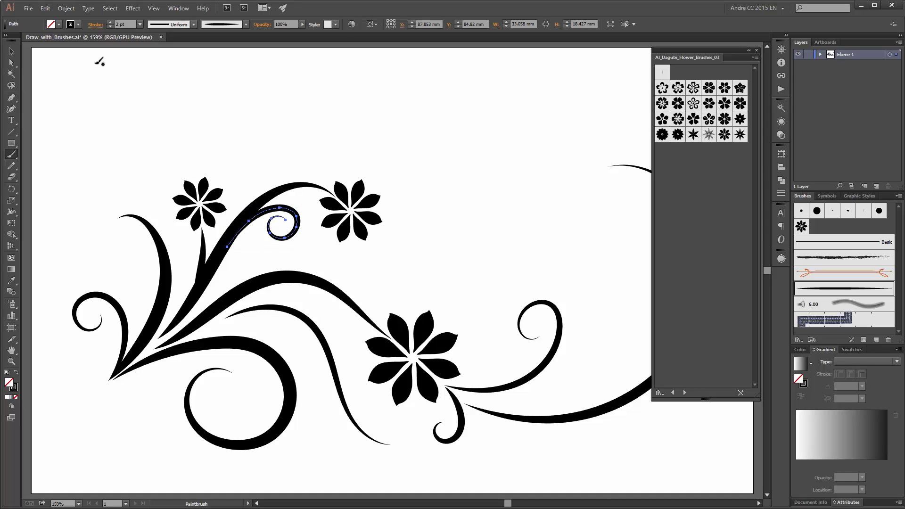
{"action": "left_click", "coordinate": [109, 27]}
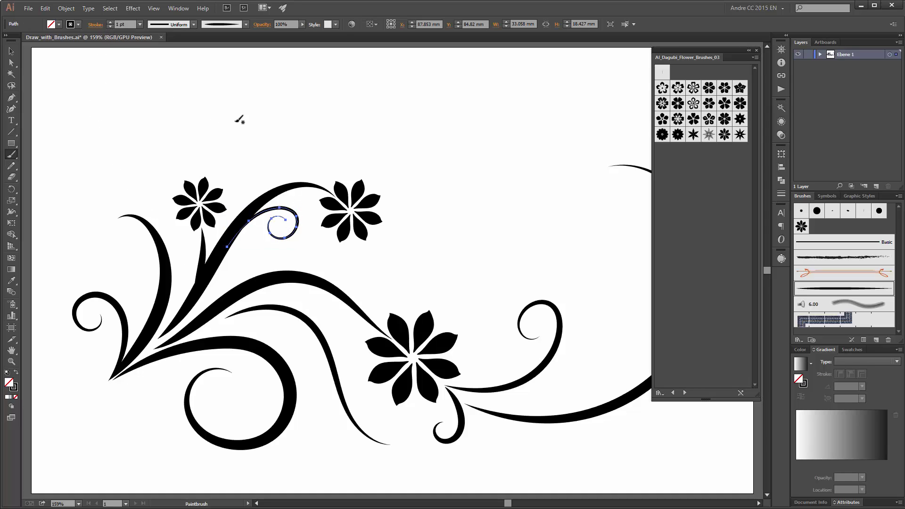
{"action": "left_click", "coordinate": [229, 109], "text": "ctrl"}
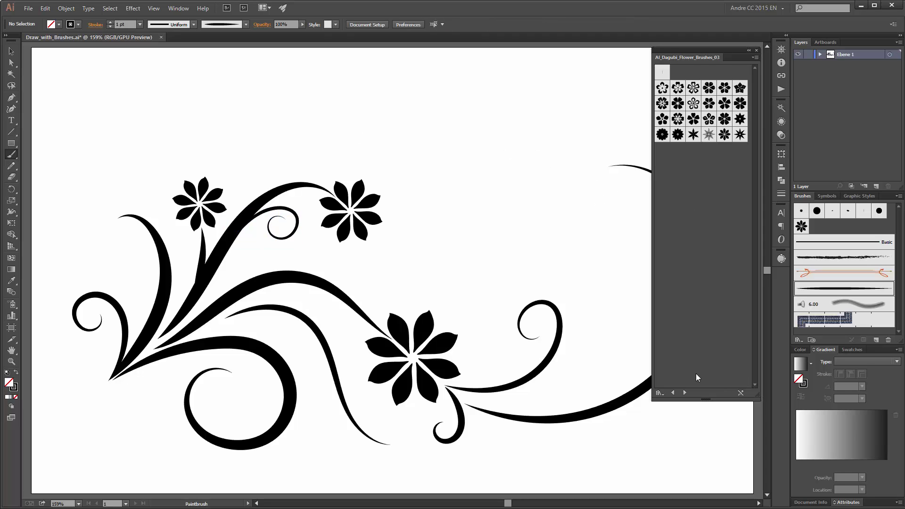
Step to the Dagubi Various Brushes library and choose a leaf-shaped art brush
{"action": "left_click", "coordinate": [685, 392]}
{"action": "left_click", "coordinate": [685, 391]}
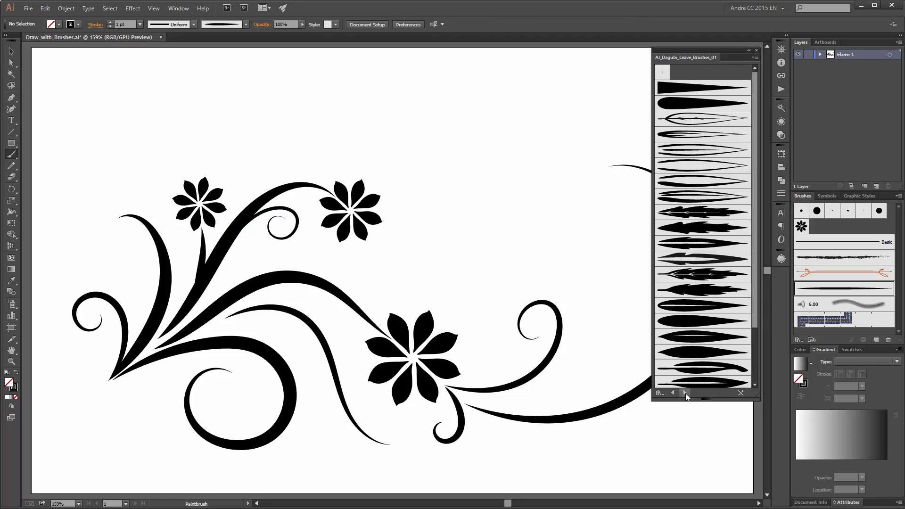
{"action": "left_click", "coordinate": [685, 393]}
{"action": "left_click", "coordinate": [685, 393]}
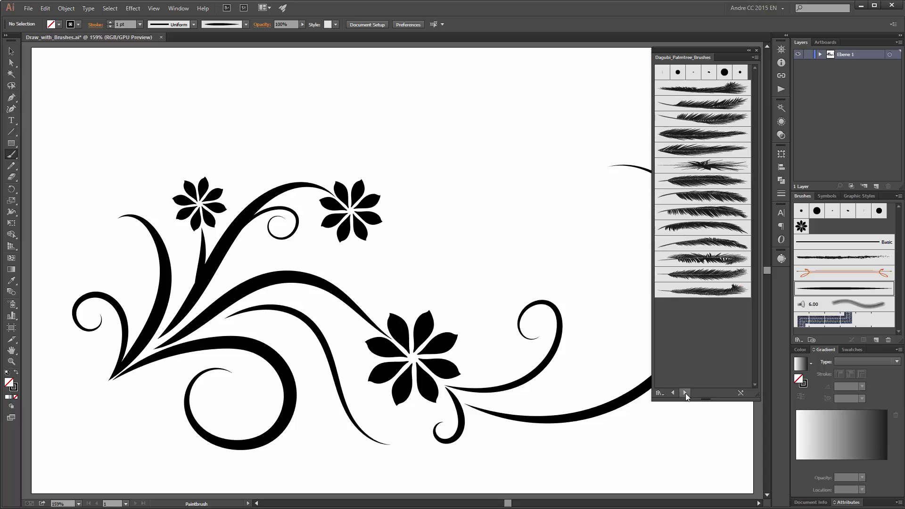
{"action": "left_click", "coordinate": [686, 393]}
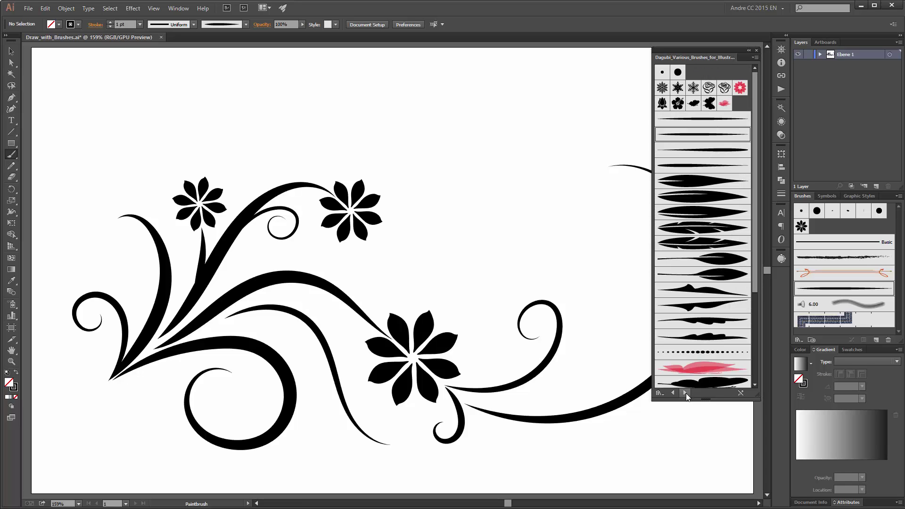
{"action": "left_click", "coordinate": [697, 200]}
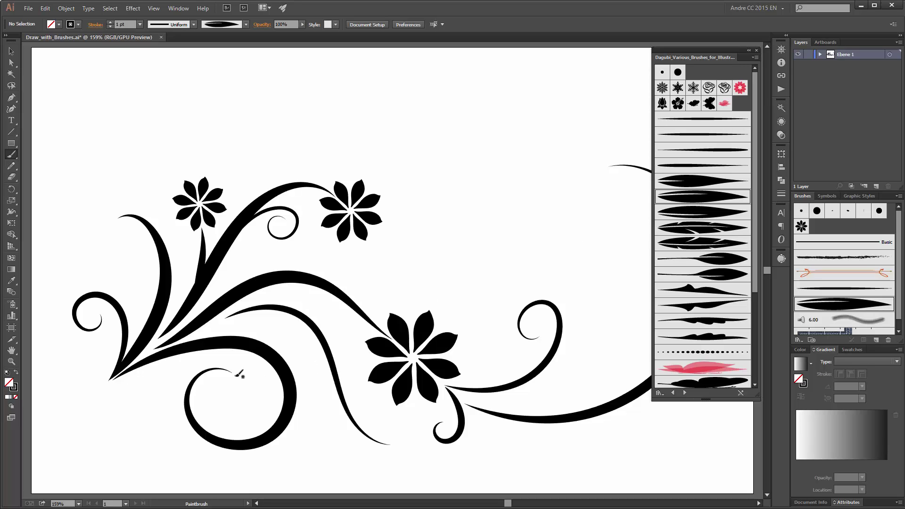
Paint small leaves along the stems, switching leaf brushes, ending with a pair above the upper stem
{"action": "left_click_drag", "start_coordinate": [235, 376], "coordinate": [246, 406]}
{"action": "left_click_drag", "start_coordinate": [232, 376], "coordinate": [219, 391]}
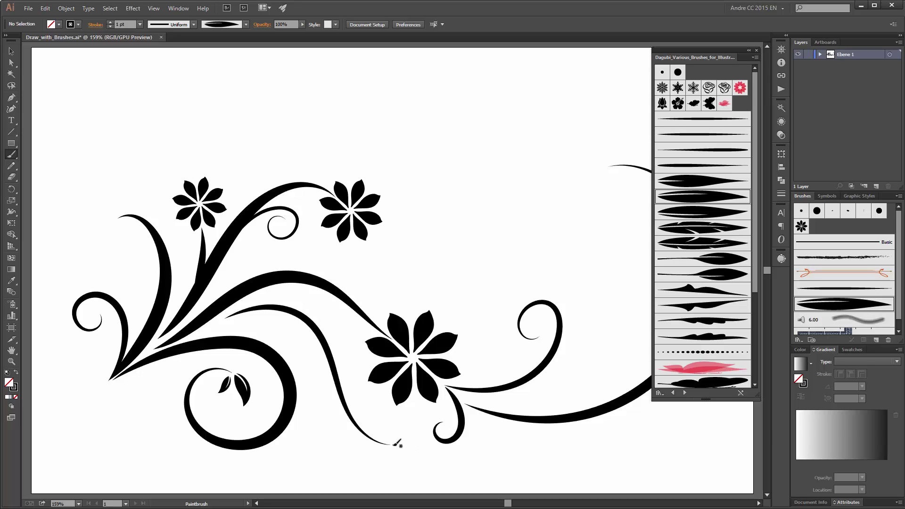
{"action": "left_click_drag", "start_coordinate": [418, 455], "coordinate": [426, 470]}
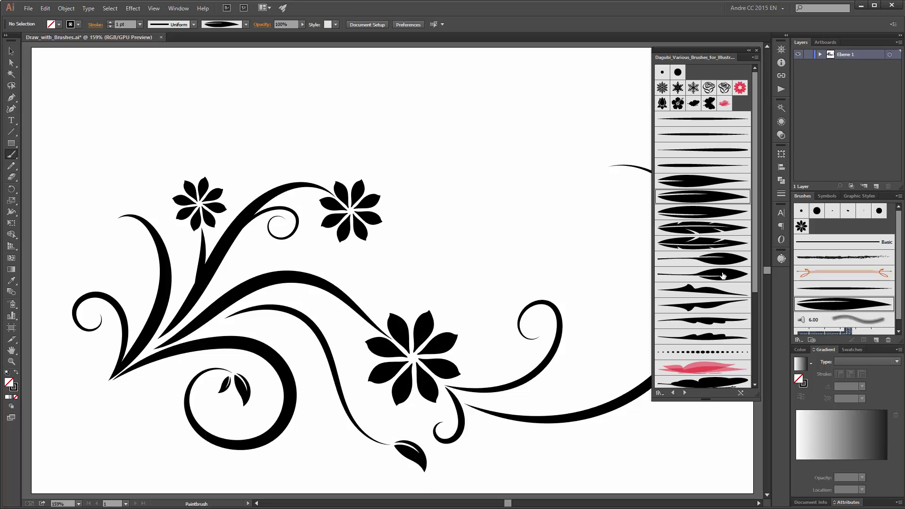
{"action": "left_click", "coordinate": [702, 213]}
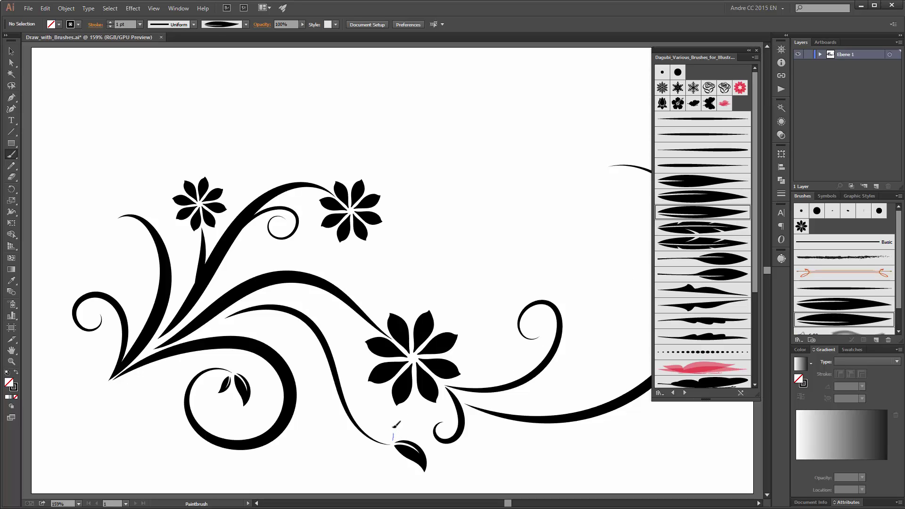
{"action": "left_click_drag", "start_coordinate": [391, 421], "coordinate": [391, 423]}
{"action": "left_click_drag", "start_coordinate": [547, 322], "coordinate": [545, 313]}
{"action": "left_click_drag", "start_coordinate": [295, 252], "coordinate": [283, 248]}
{"action": "left_click", "coordinate": [834, 305]}
{"action": "mouse_move", "coordinate": [338, 265]}
{"action": "left_mouse_down"}
{"action": "mouse_move", "coordinate": [352, 279]}
{"action": "mouse_move", "coordinate": [316, 257]}
{"action": "left_mouse_up"}
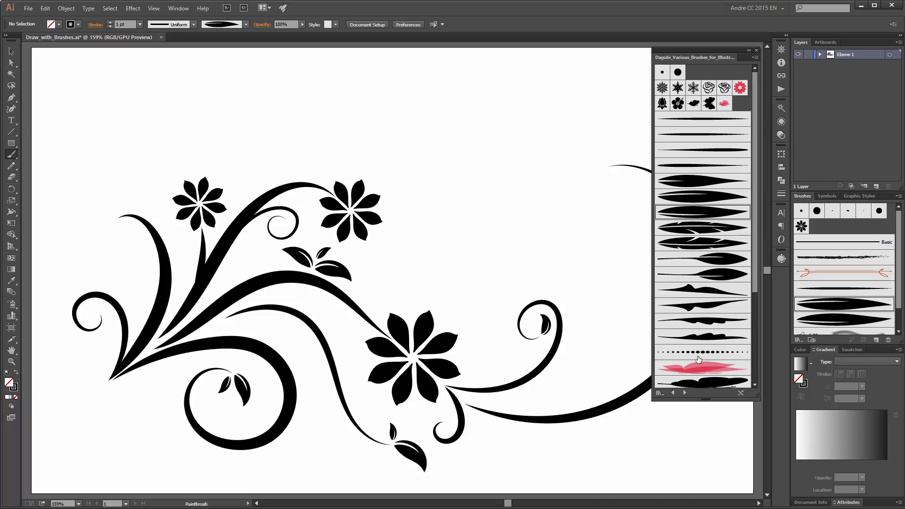
Paint two curved dotted-brush strokes: one below the middle curve, one along the upper-left stem
{"action": "left_click", "coordinate": [711, 352]}
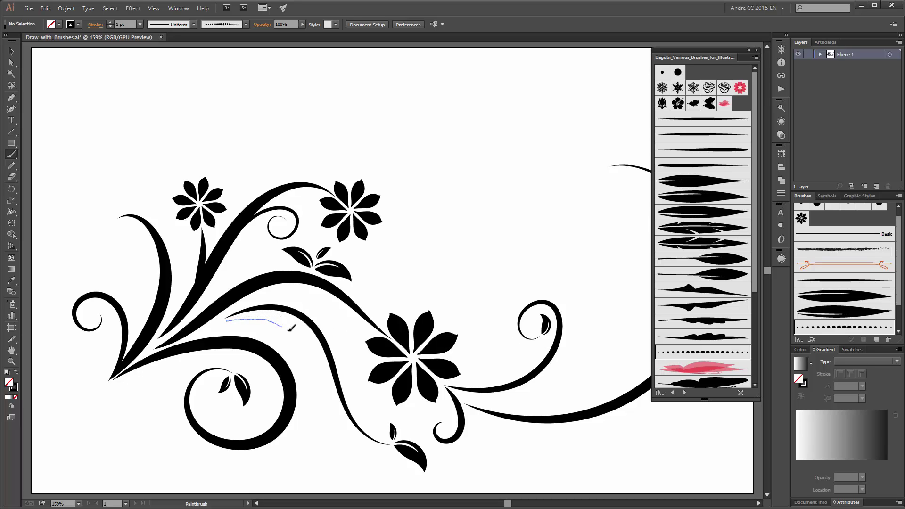
{"action": "left_click_drag", "start_coordinate": [294, 332], "coordinate": [305, 373]}
{"action": "left_click_drag", "start_coordinate": [242, 250], "coordinate": [255, 237]}
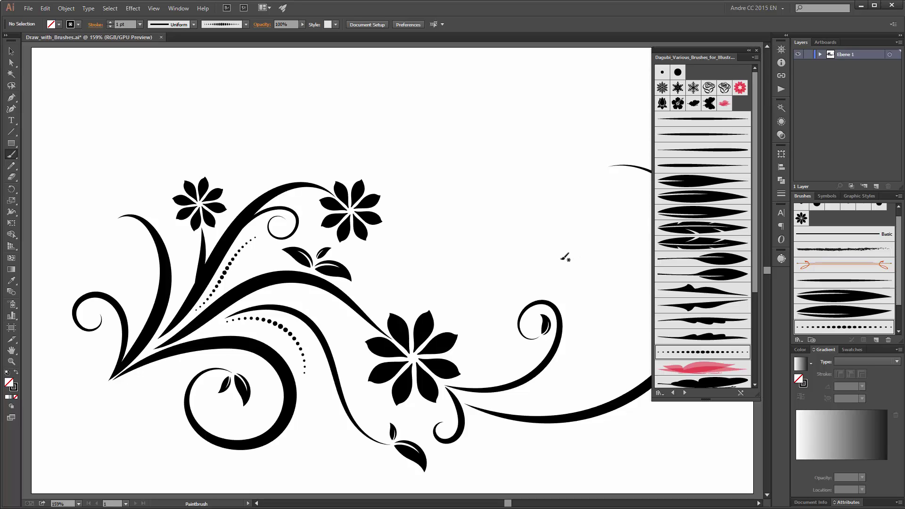
{"action": "left_click", "coordinate": [843, 298]}
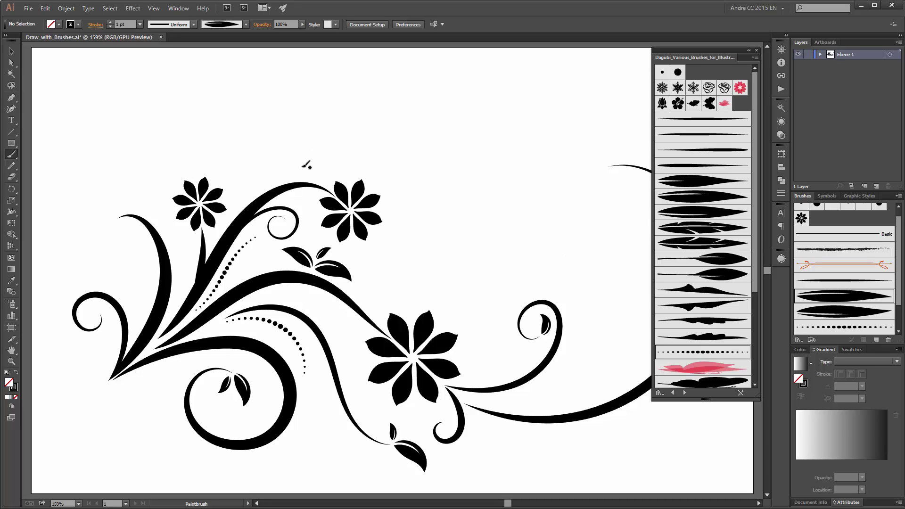
Brush black leaves above the top stem, beside the top leaf, on the left stem and inside the left curl
{"action": "mouse_move", "coordinate": [287, 179]}
{"action": "left_mouse_down"}
{"action": "mouse_move", "coordinate": [309, 149]}
{"action": "mouse_move", "coordinate": [311, 170]}
{"action": "left_mouse_up"}
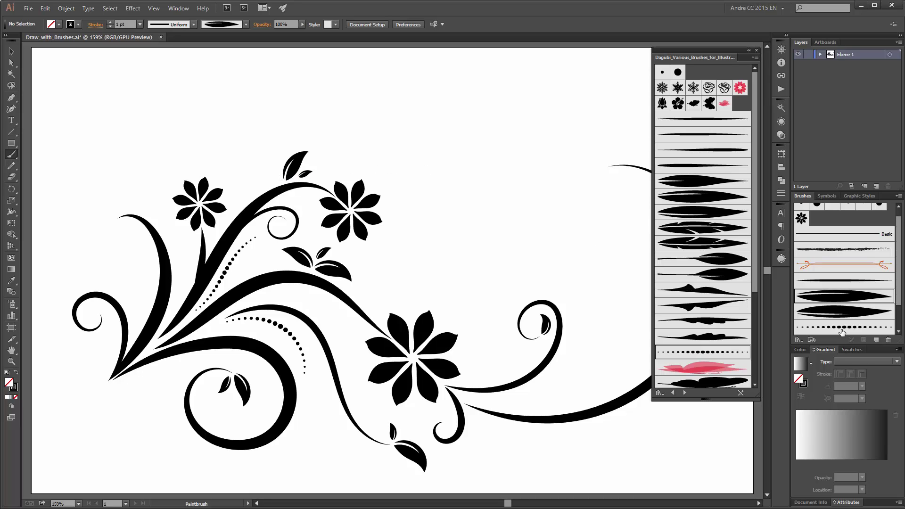
{"action": "left_click", "coordinate": [845, 314]}
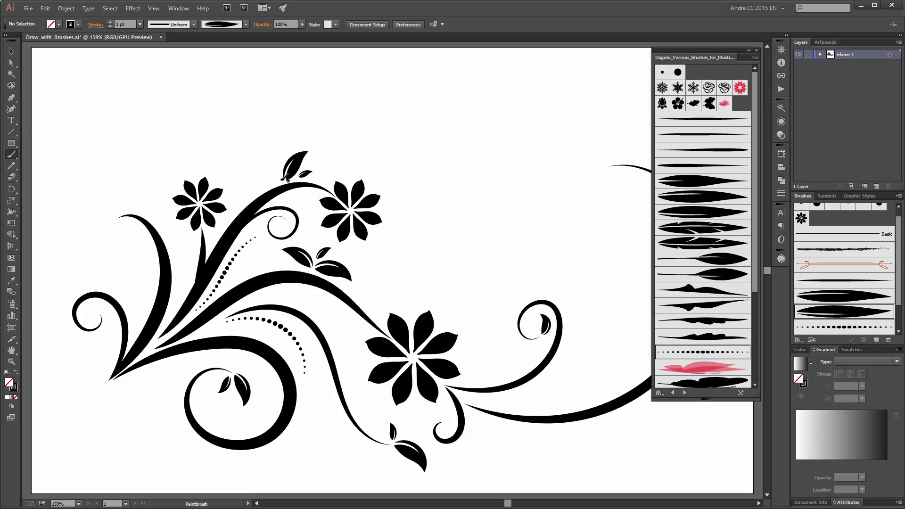
{"action": "left_click_drag", "start_coordinate": [285, 178], "coordinate": [246, 164]}
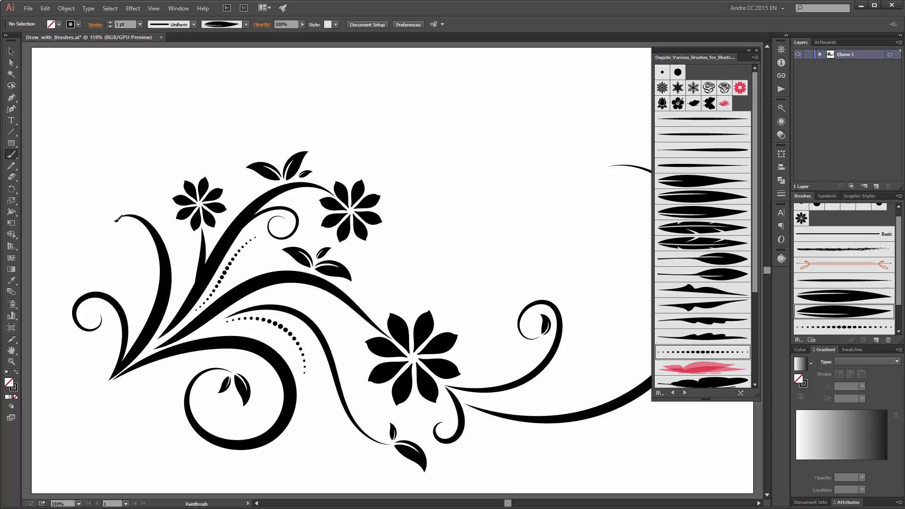
{"action": "left_click_drag", "start_coordinate": [99, 242], "coordinate": [123, 238]}
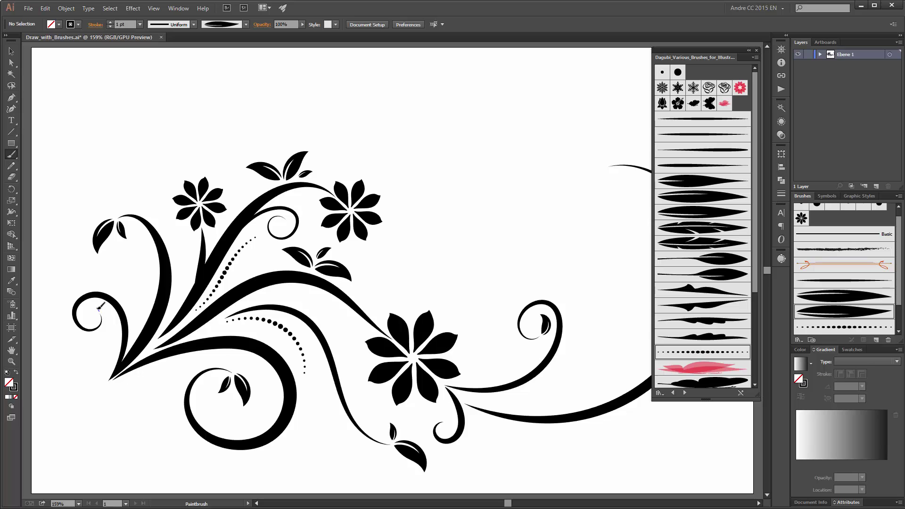
{"action": "left_click_drag", "start_coordinate": [98, 309], "coordinate": [79, 312]}
{"action": "left_click_drag", "start_coordinate": [569, 287], "coordinate": [472, 264]}
Paint a pair of leaves at the right arc's tip and a small leaf cluster along its lower curve
{"action": "key", "text": "space"}
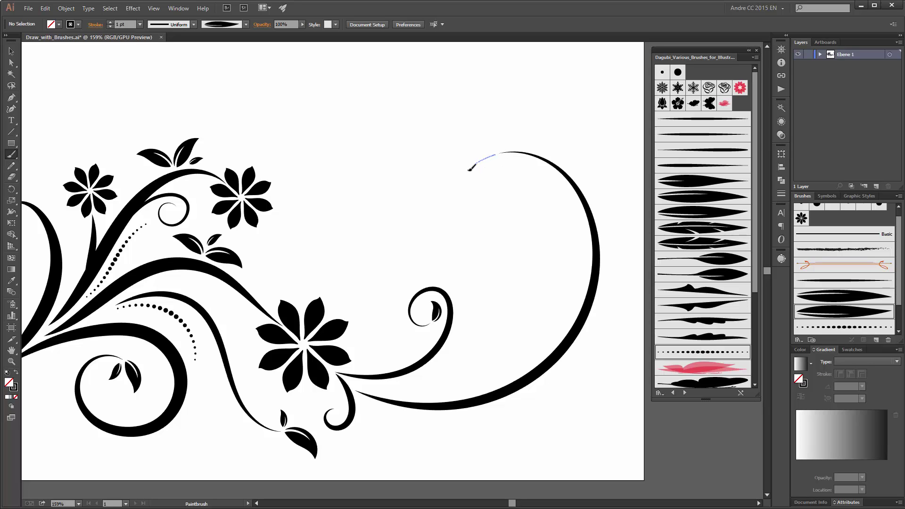
{"action": "left_click_drag", "start_coordinate": [467, 172], "coordinate": [452, 193]}
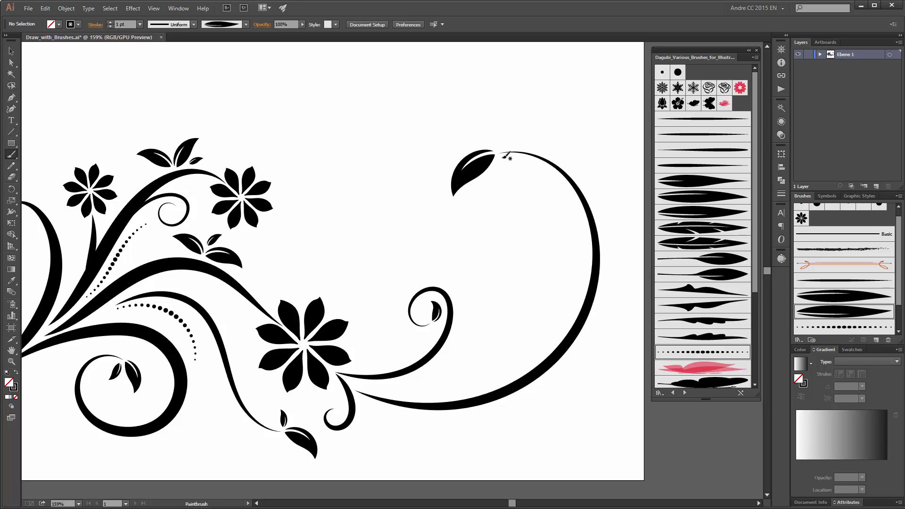
{"action": "left_click_drag", "start_coordinate": [503, 158], "coordinate": [512, 202]}
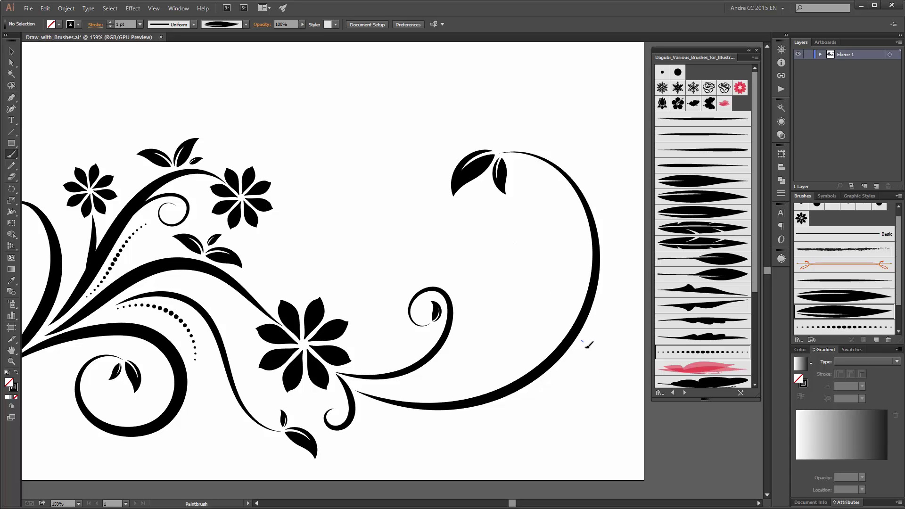
{"action": "left_click_drag", "start_coordinate": [586, 348], "coordinate": [590, 380]}
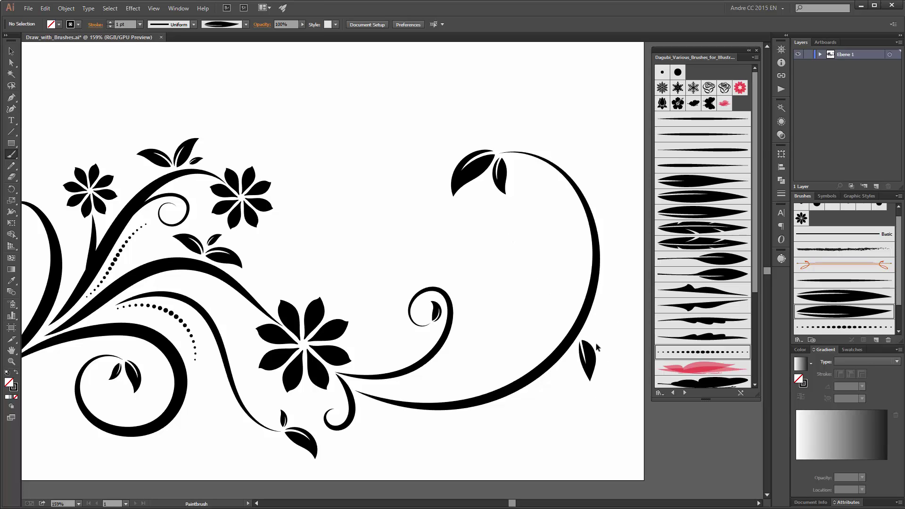
{"action": "left_click", "coordinate": [826, 298]}
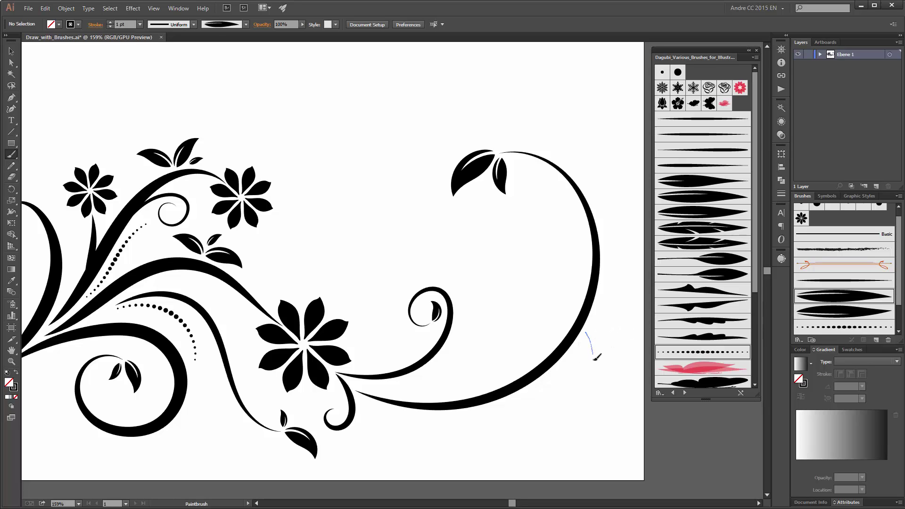
{"action": "left_click_drag", "start_coordinate": [595, 363], "coordinate": [595, 362]}
{"action": "mouse_move", "coordinate": [593, 327]}
{"action": "left_mouse_down"}
{"action": "mouse_move", "coordinate": [607, 335]}
{"action": "mouse_move", "coordinate": [602, 314]}
{"action": "mouse_move", "coordinate": [610, 305]}
{"action": "left_mouse_up"}
Add a small leaf beside the hanging leaf, then draw a spiral inside the right arc with a new library brush
{"action": "left_click_drag", "start_coordinate": [577, 345], "coordinate": [569, 363]}
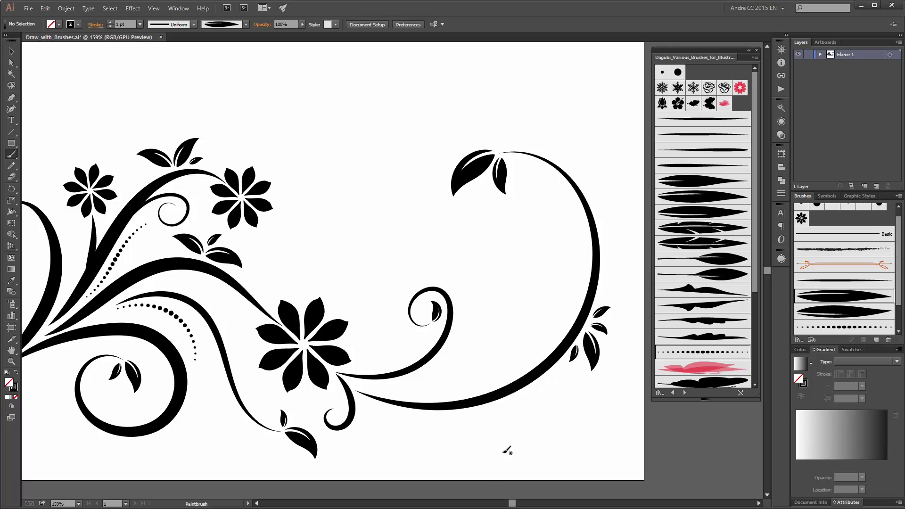
{"action": "left_click", "coordinate": [712, 151]}
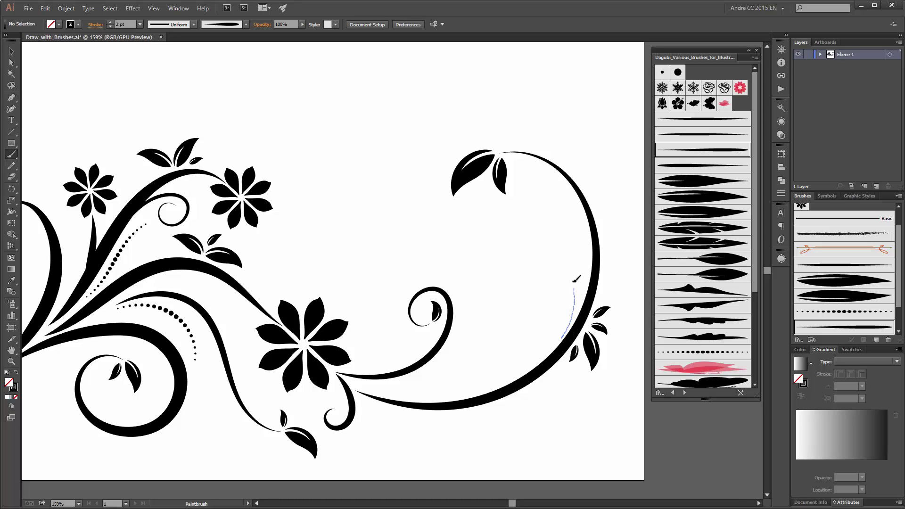
{"action": "mouse_move", "coordinate": [573, 283]}
{"action": "left_mouse_down"}
{"action": "mouse_move", "coordinate": [542, 249]}
{"action": "mouse_move", "coordinate": [522, 256]}
{"action": "mouse_move", "coordinate": [516, 277]}
{"action": "mouse_move", "coordinate": [526, 294]}
{"action": "mouse_move", "coordinate": [544, 292]}
{"action": "mouse_move", "coordinate": [540, 267]}
{"action": "left_mouse_up"}
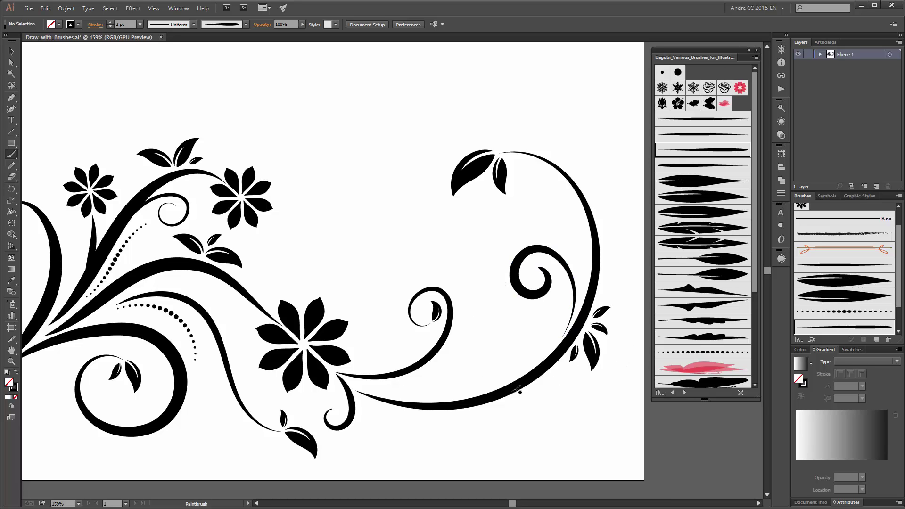
Paint tapered strokes along the bottom curve and the right arc's inner side, redoing each once
{"action": "mouse_move", "coordinate": [380, 391]}
{"action": "left_mouse_down"}
{"action": "mouse_move", "coordinate": [450, 373]}
{"action": "mouse_move", "coordinate": [432, 395]}
{"action": "mouse_move", "coordinate": [480, 373]}
{"action": "mouse_move", "coordinate": [507, 370]}
{"action": "left_mouse_up"}
{"action": "key", "text": "ctrl+z"}
{"action": "left_click_drag", "start_coordinate": [481, 389], "coordinate": [500, 377]}
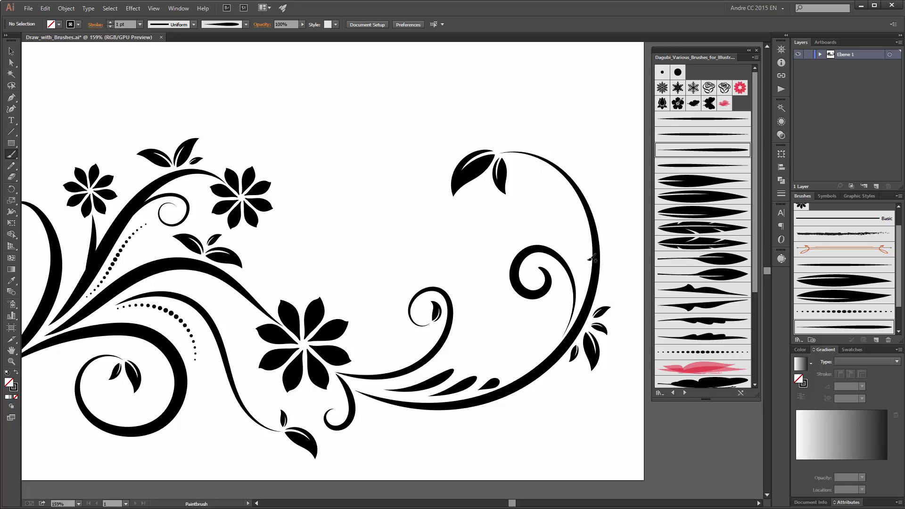
{"action": "left_click_drag", "start_coordinate": [586, 253], "coordinate": [551, 196]}
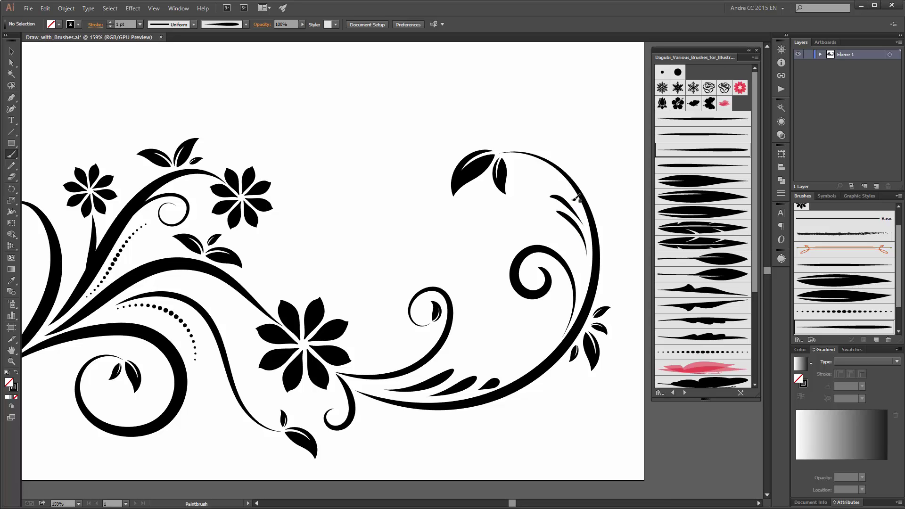
{"action": "key", "text": "ctrl+z"}
{"action": "mouse_move", "coordinate": [590, 224]}
{"action": "left_mouse_down"}
{"action": "mouse_move", "coordinate": [555, 198]}
{"action": "mouse_move", "coordinate": [556, 186]}
{"action": "left_mouse_up"}
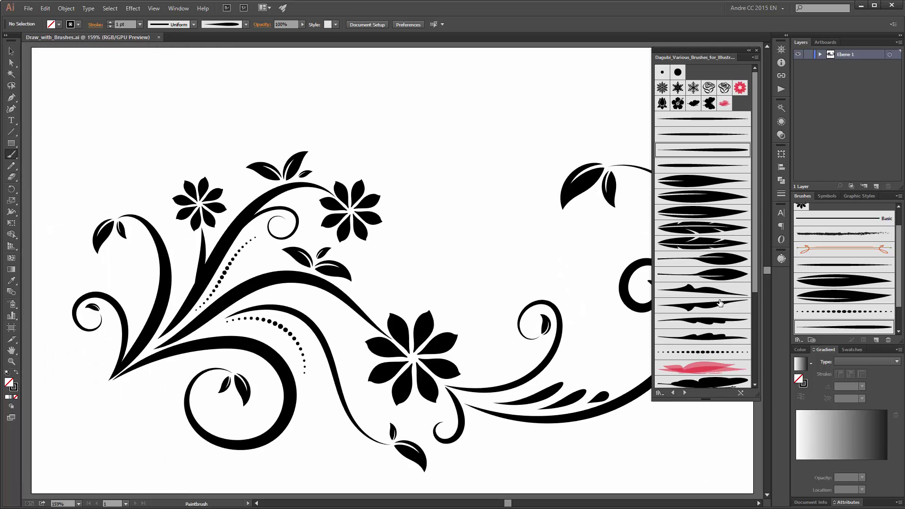
Draw curling tendrils with Bildpinsel 2 at 0.5 pt from the upper-right, centre and upper-left flowers
{"action": "left_click", "coordinate": [847, 266]}
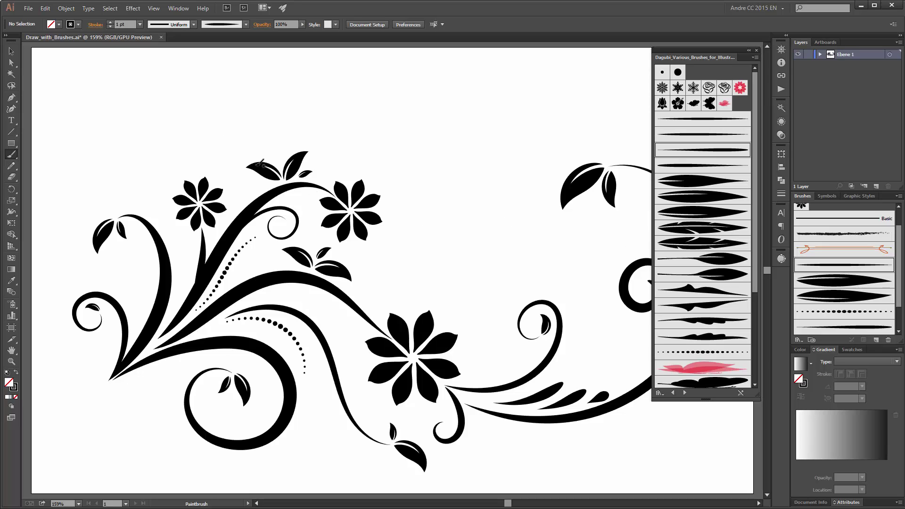
{"action": "left_click", "coordinate": [140, 24]}
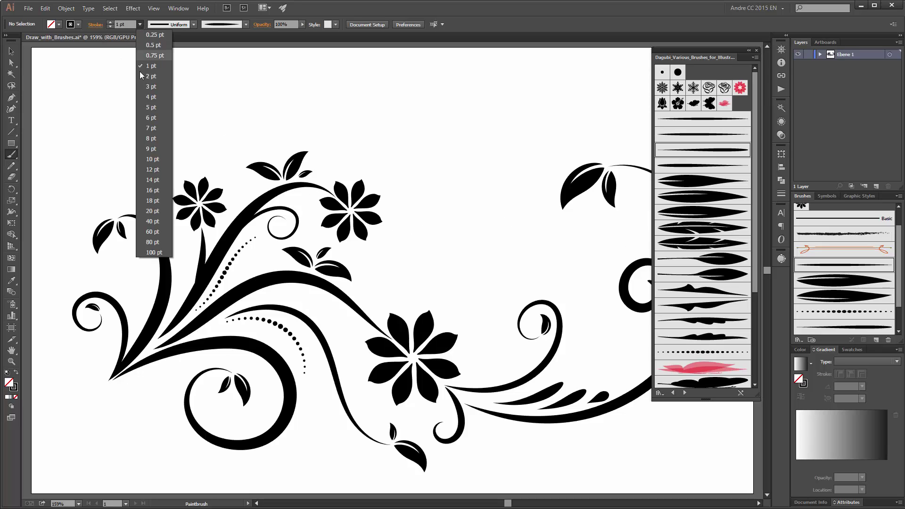
{"action": "left_click", "coordinate": [148, 45]}
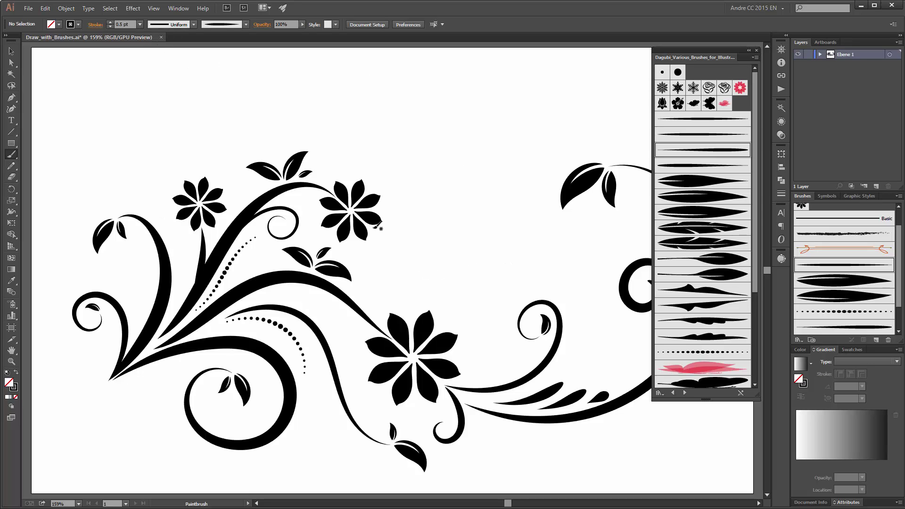
{"action": "mouse_move", "coordinate": [372, 230]}
{"action": "left_mouse_down"}
{"action": "mouse_move", "coordinate": [408, 227]}
{"action": "mouse_move", "coordinate": [416, 238]}
{"action": "mouse_move", "coordinate": [410, 247]}
{"action": "mouse_move", "coordinate": [431, 210]}
{"action": "left_mouse_up"}
{"action": "mouse_move", "coordinate": [375, 232]}
{"action": "left_mouse_down"}
{"action": "mouse_move", "coordinate": [382, 254]}
{"action": "mouse_move", "coordinate": [394, 258]}
{"action": "left_mouse_up"}
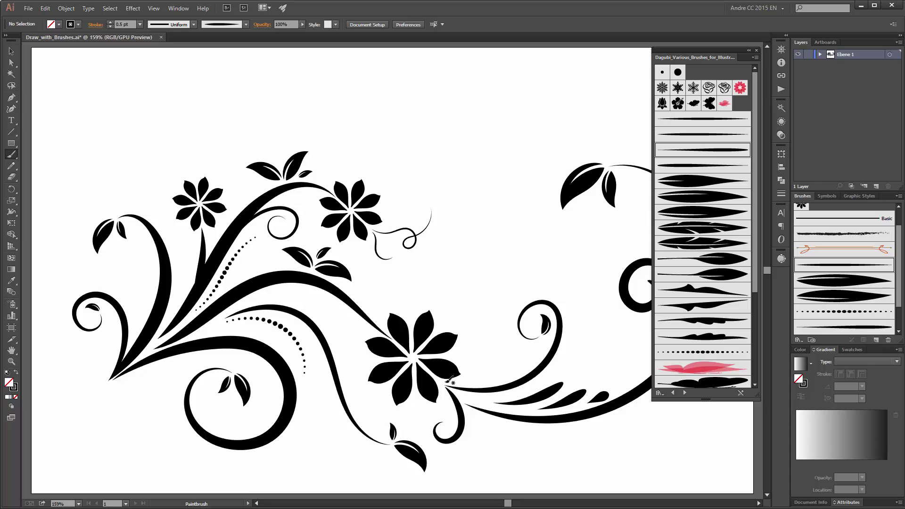
{"action": "mouse_move", "coordinate": [451, 379]}
{"action": "left_mouse_down"}
{"action": "mouse_move", "coordinate": [478, 362]}
{"action": "mouse_move", "coordinate": [469, 356]}
{"action": "mouse_move", "coordinate": [477, 365]}
{"action": "mouse_move", "coordinate": [501, 351]}
{"action": "left_mouse_up"}
{"action": "mouse_move", "coordinate": [200, 179]}
{"action": "left_mouse_down"}
{"action": "mouse_move", "coordinate": [210, 156]}
{"action": "mouse_move", "coordinate": [196, 143]}
{"action": "left_mouse_up"}
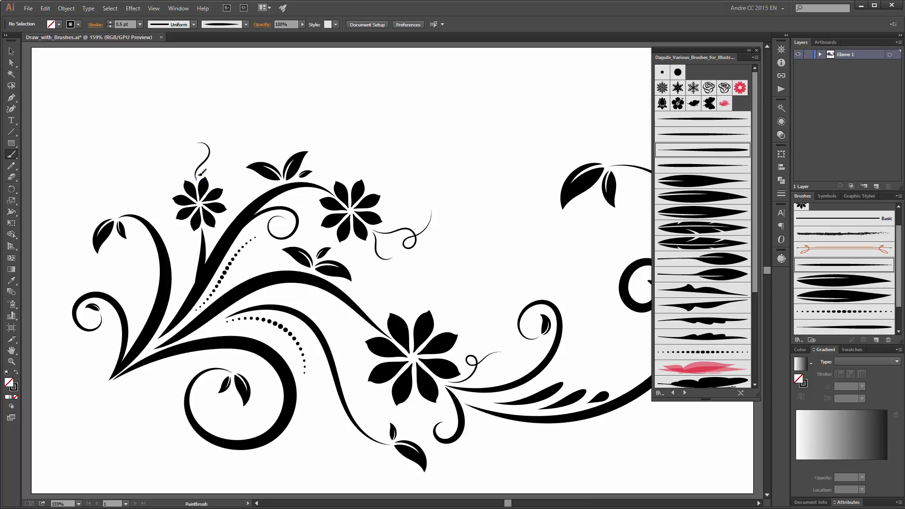
{"action": "mouse_move", "coordinate": [198, 176]}
{"action": "left_mouse_down"}
{"action": "mouse_move", "coordinate": [207, 150]}
{"action": "mouse_move", "coordinate": [184, 153]}
{"action": "mouse_move", "coordinate": [170, 143]}
{"action": "left_mouse_up"}
Paint a cluster of small leaves on the far-left curl with a leaf brush at 1 pt stroke
{"action": "left_click", "coordinate": [845, 299]}
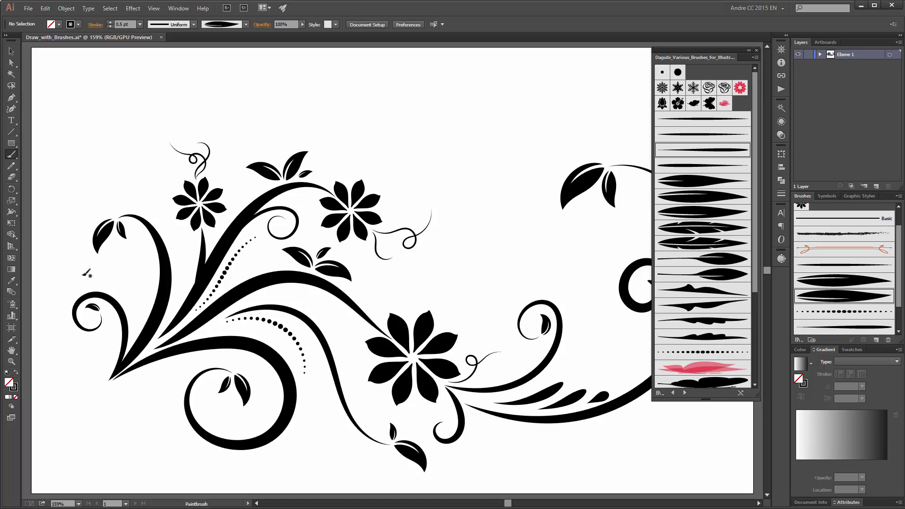
{"action": "left_click", "coordinate": [140, 24]}
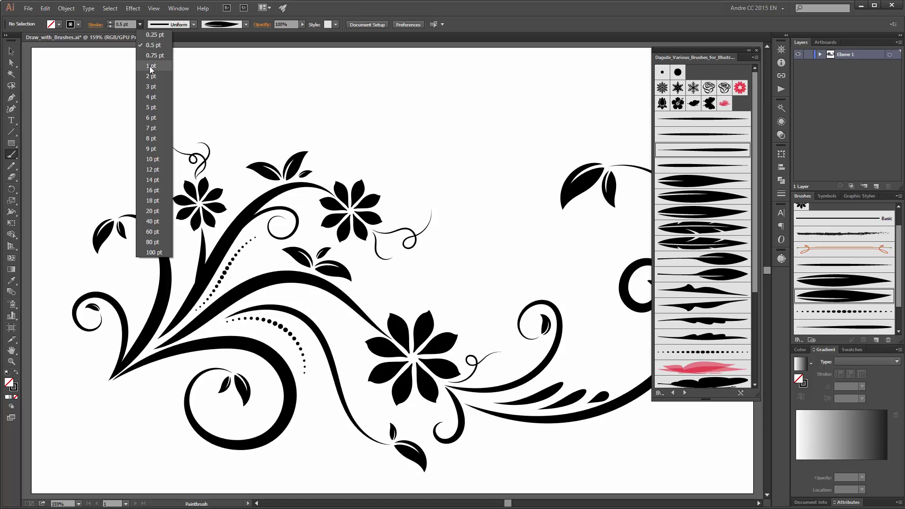
{"action": "left_click", "coordinate": [144, 66]}
{"action": "mouse_move", "coordinate": [108, 288]}
{"action": "left_mouse_down"}
{"action": "mouse_move", "coordinate": [98, 276]}
{"action": "mouse_move", "coordinate": [105, 286]}
{"action": "mouse_move", "coordinate": [92, 281]}
{"action": "mouse_move", "coordinate": [68, 299]}
{"action": "left_mouse_up"}
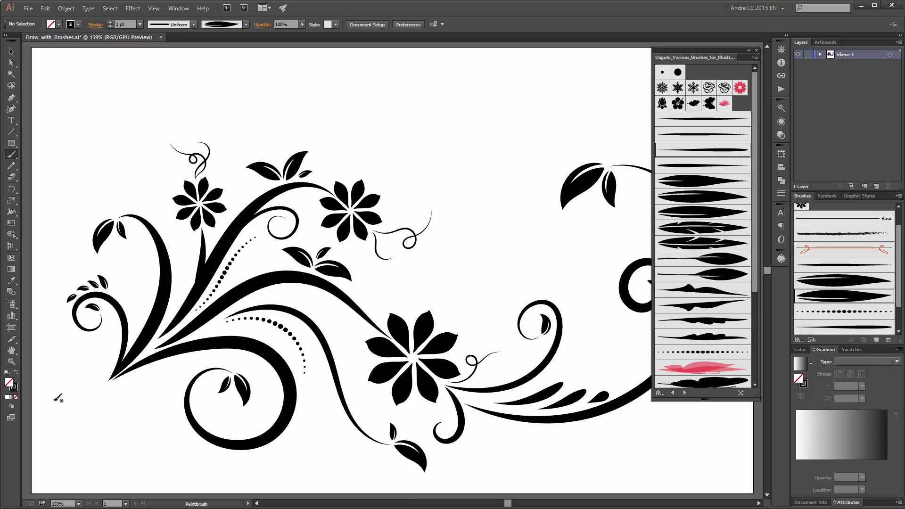
{"action": "key", "text": "v"}
{"action": "key", "text": "ctrl+z"}
{"action": "key", "text": "ctrl+z"}
{"action": "key", "text": "ctrl+z"}
{"action": "key", "text": "b"}
{"action": "left_click_drag", "start_coordinate": [84, 291], "coordinate": [89, 287]}
{"action": "left_click_drag", "start_coordinate": [113, 290], "coordinate": [118, 272]}
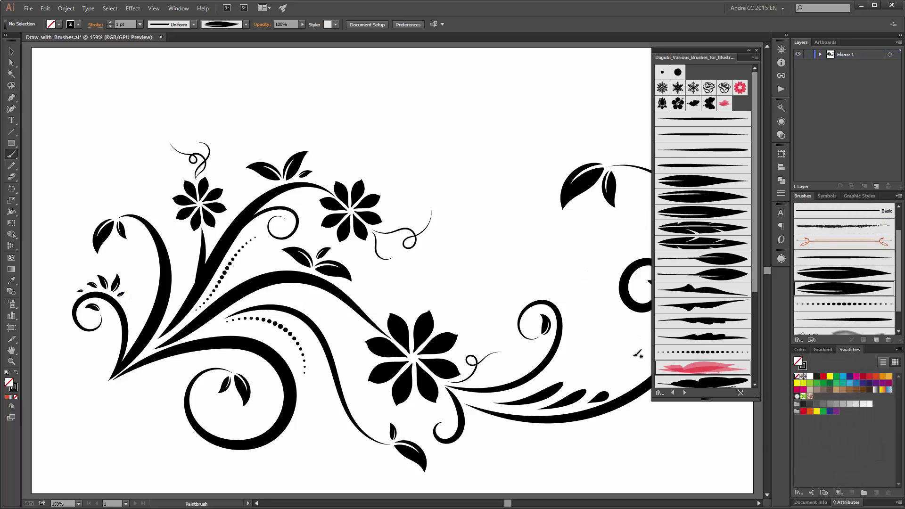
{"action": "left_click", "coordinate": [701, 370]}
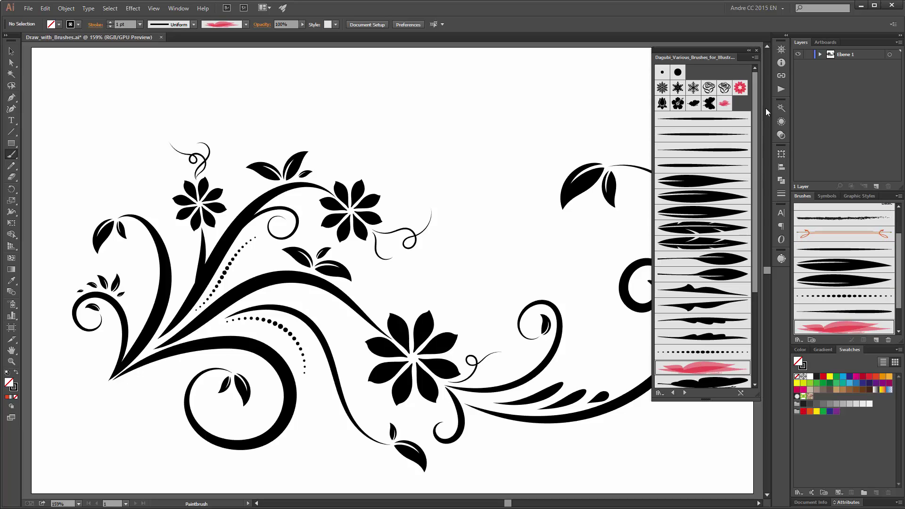
{"action": "left_click", "coordinate": [757, 51]}
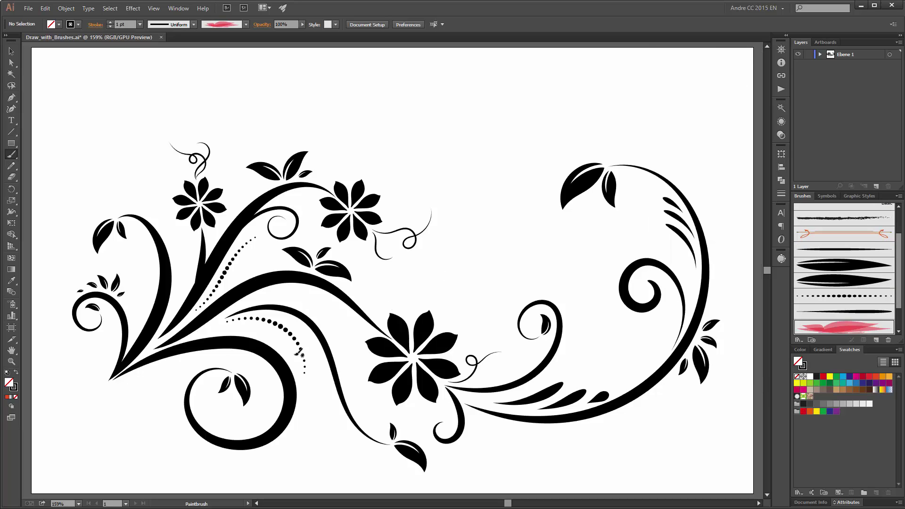
{"action": "mouse_move", "coordinate": [123, 445]}
{"action": "left_mouse_down"}
{"action": "mouse_move", "coordinate": [74, 430]}
{"action": "mouse_move", "coordinate": [110, 416]}
{"action": "mouse_move", "coordinate": [164, 369]}
{"action": "left_mouse_up"}
{"action": "left_click_drag", "start_coordinate": [148, 399], "coordinate": [182, 370]}
{"action": "mouse_move", "coordinate": [524, 438]}
{"action": "left_mouse_down"}
{"action": "mouse_move", "coordinate": [574, 449]}
{"action": "mouse_move", "coordinate": [623, 438]}
{"action": "mouse_move", "coordinate": [626, 455]}
{"action": "mouse_move", "coordinate": [716, 423]}
{"action": "mouse_move", "coordinate": [731, 434]}
{"action": "left_mouse_up"}
{"action": "left_click_drag", "start_coordinate": [659, 426], "coordinate": [672, 420]}
{"action": "left_click_drag", "start_coordinate": [724, 410], "coordinate": [739, 404]}
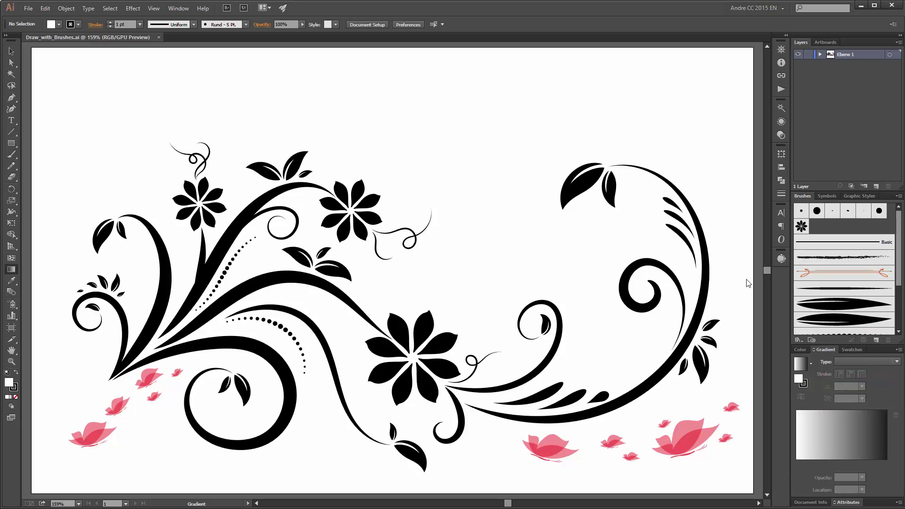
Select all layer artwork, apply Object > Expand Appearance, and show the Color and Swatches panels
{"action": "left_click", "coordinate": [889, 55]}
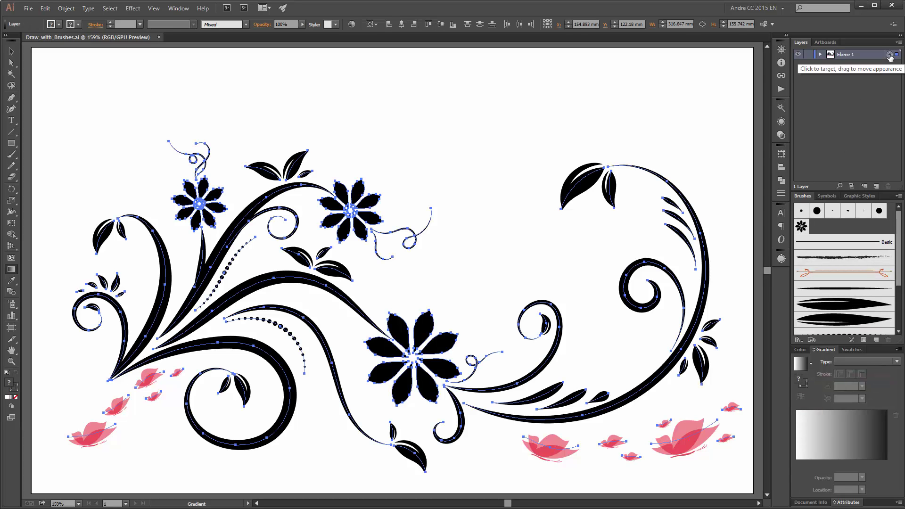
{"action": "left_click", "coordinate": [65, 8]}
{"action": "left_click", "coordinate": [92, 121]}
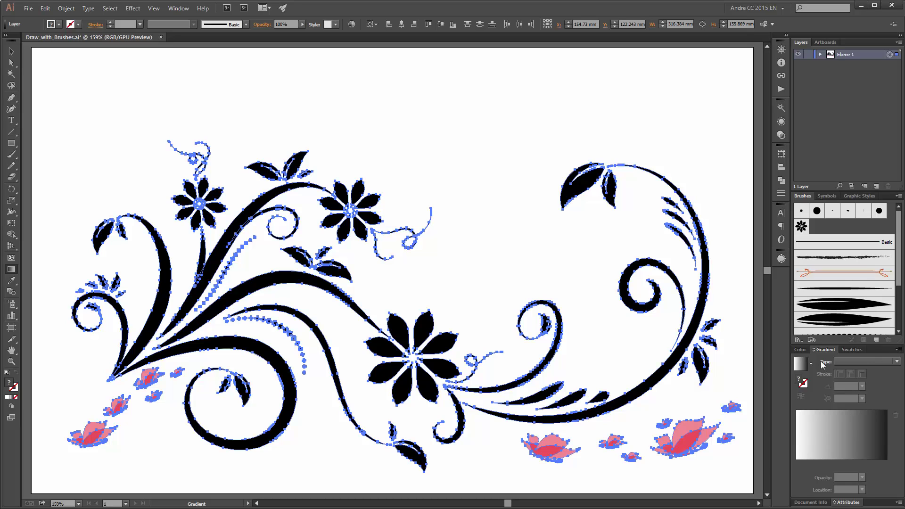
{"action": "left_click", "coordinate": [801, 350]}
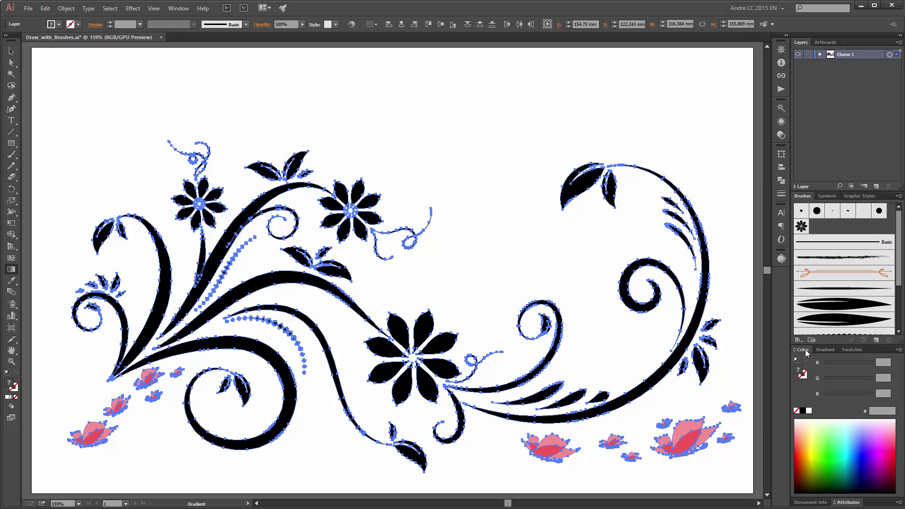
{"action": "left_click", "coordinate": [848, 351]}
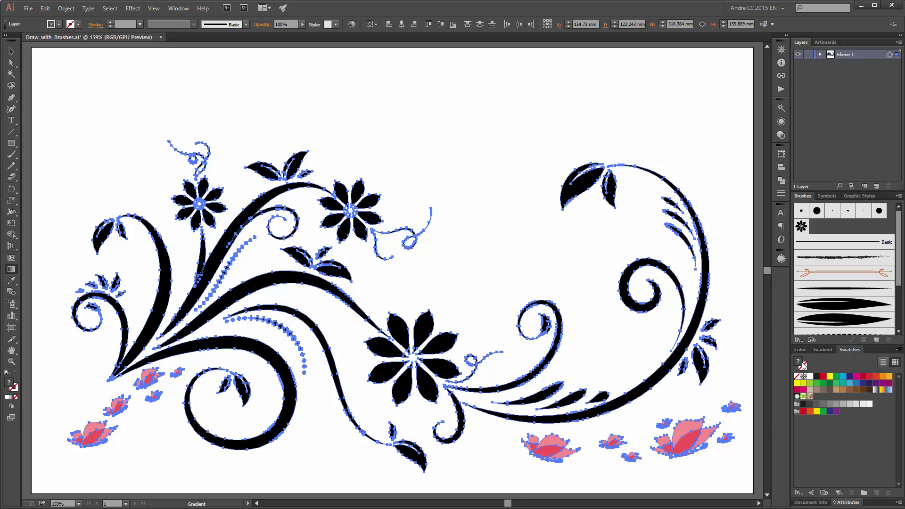
Fill the artwork with the white-black gradient and recolour its end stop deep red (R 255)
{"action": "left_click", "coordinate": [875, 390]}
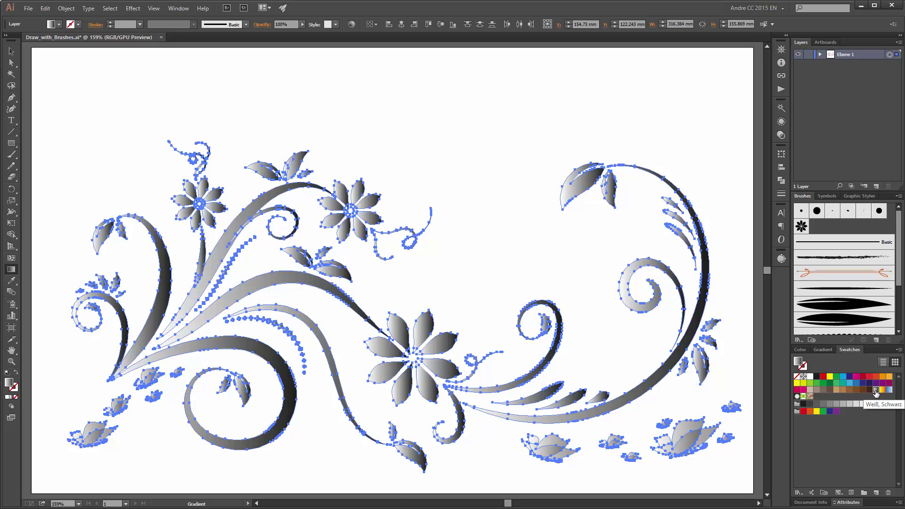
{"action": "left_click", "coordinate": [825, 351]}
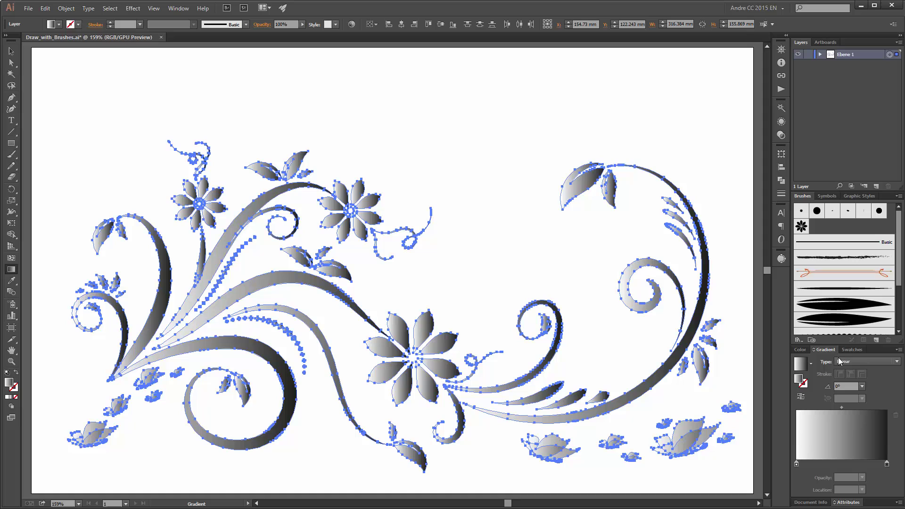
{"action": "double_click", "coordinate": [886, 464]}
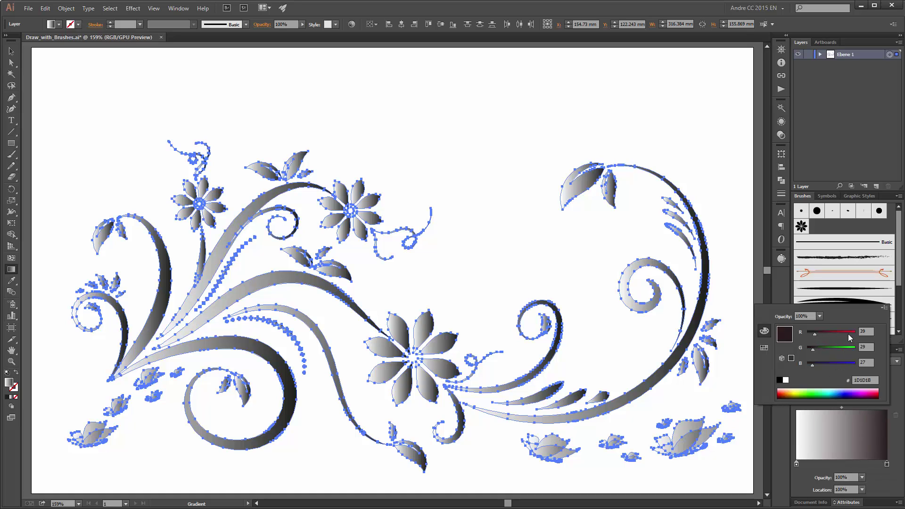
{"action": "double_click", "coordinate": [864, 334]}
{"action": "type", "text": "255"}
{"action": "key", "text": "Return"}
{"action": "left_click_drag", "start_coordinate": [812, 349], "coordinate": [805, 364]}
{"action": "left_click_drag", "start_coordinate": [855, 334], "coordinate": [839, 335]}
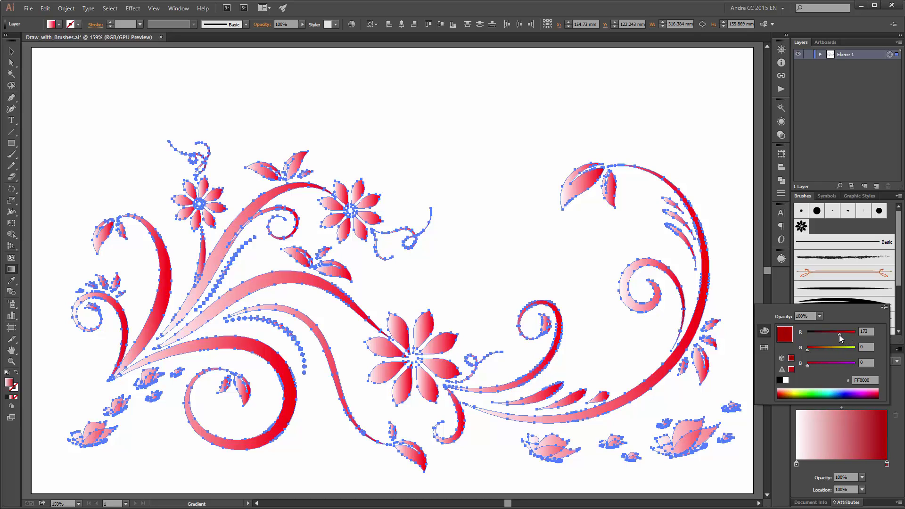
{"action": "left_click", "coordinate": [796, 465]}
Move the white stop to mid-gradient and recolour it orange
{"action": "left_click_drag", "start_coordinate": [796, 464], "coordinate": [839, 467]}
{"action": "double_click", "coordinate": [838, 464]}
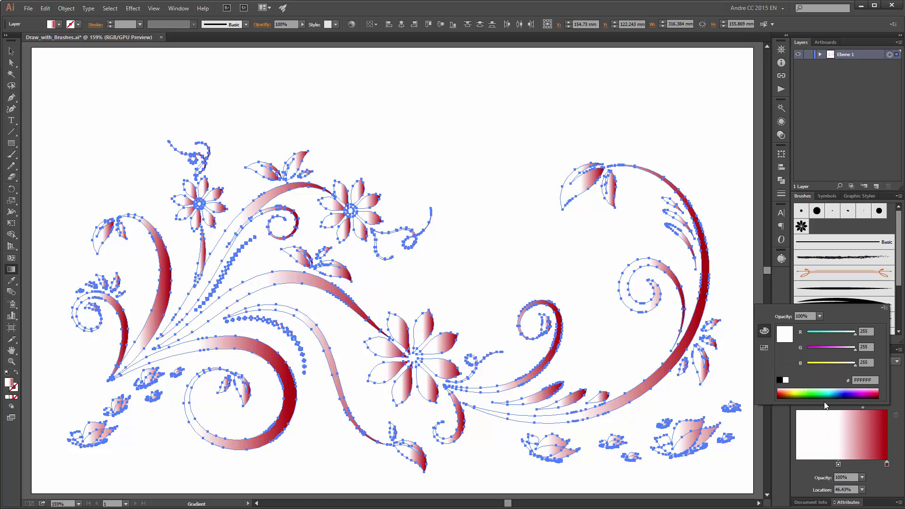
{"action": "left_click_drag", "start_coordinate": [856, 369], "coordinate": [781, 375]}
{"action": "left_click_drag", "start_coordinate": [855, 349], "coordinate": [836, 353]}
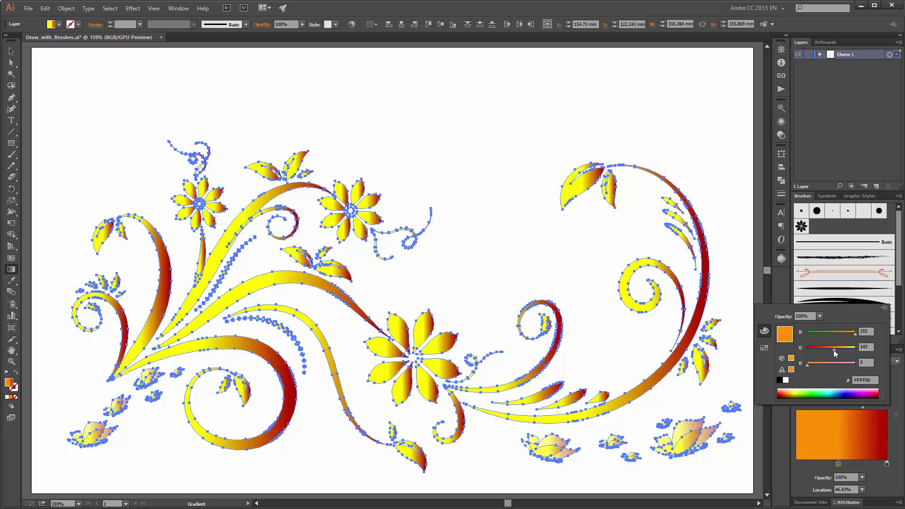
{"action": "left_click", "coordinate": [804, 467]}
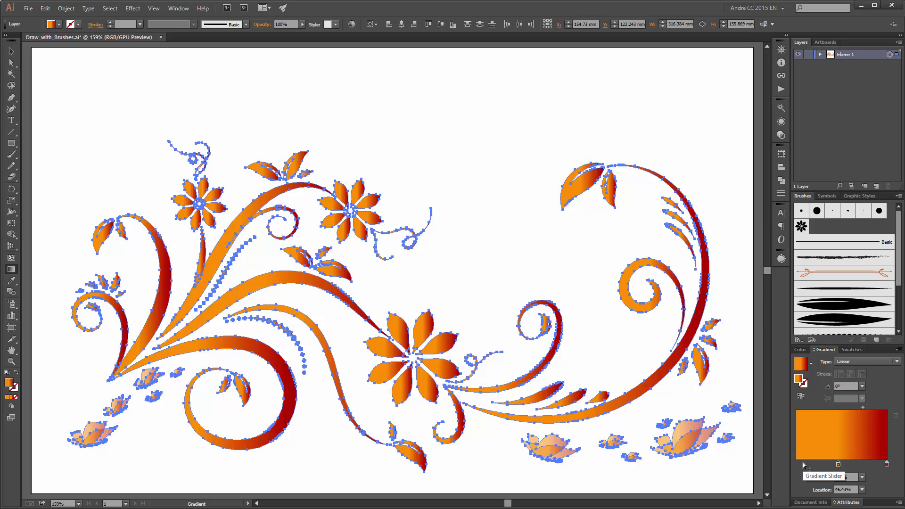
Add a deep red stop at the 0% start of the gradient
{"action": "left_click", "coordinate": [803, 465]}
{"action": "left_click_drag", "start_coordinate": [803, 467], "coordinate": [796, 467]}
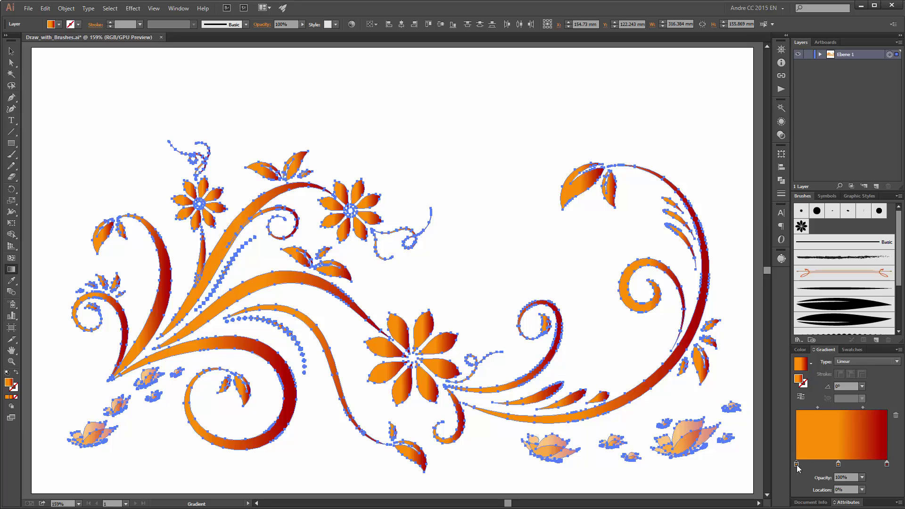
{"action": "double_click", "coordinate": [797, 465]}
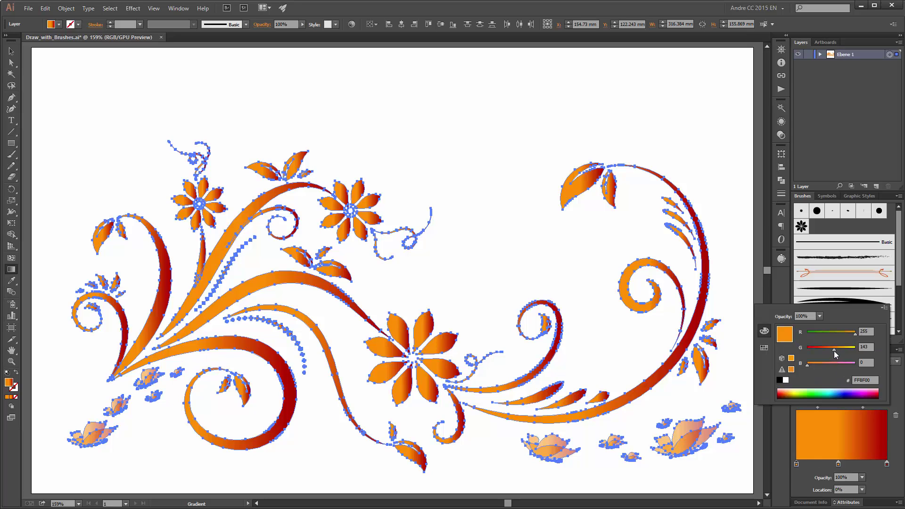
{"action": "left_click_drag", "start_coordinate": [834, 353], "coordinate": [807, 354]}
{"action": "left_click_drag", "start_coordinate": [855, 335], "coordinate": [838, 337]}
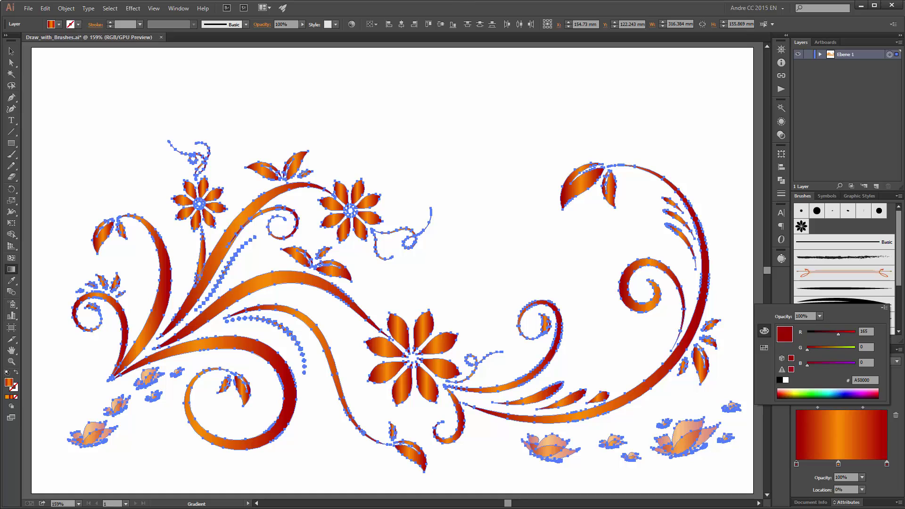
{"action": "left_click", "coordinate": [448, 10]}
Deselect and run the gradient diagonally from lower left to upper right at 20.9°
{"action": "key", "text": "ctrl+shift+a"}
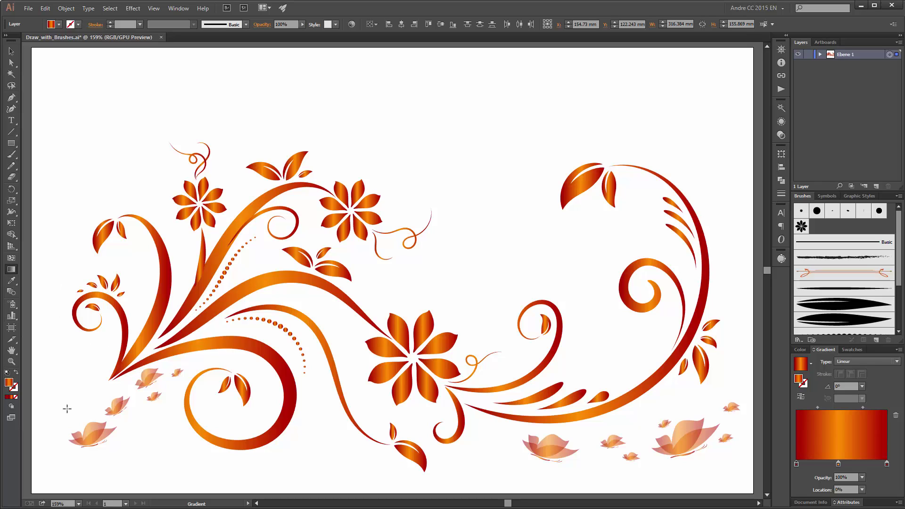
{"action": "left_click_drag", "start_coordinate": [67, 408], "coordinate": [705, 169]}
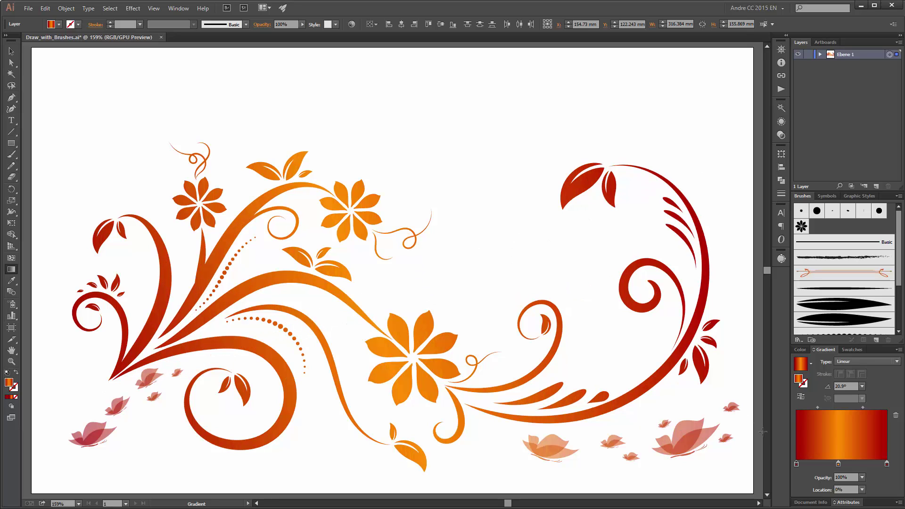
{"action": "double_click", "coordinate": [796, 465]}
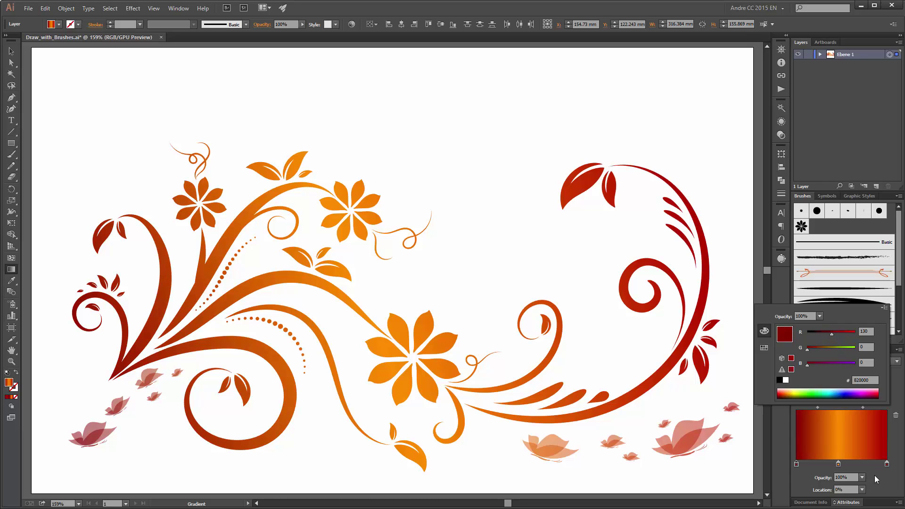
{"action": "left_click", "coordinate": [840, 469]}
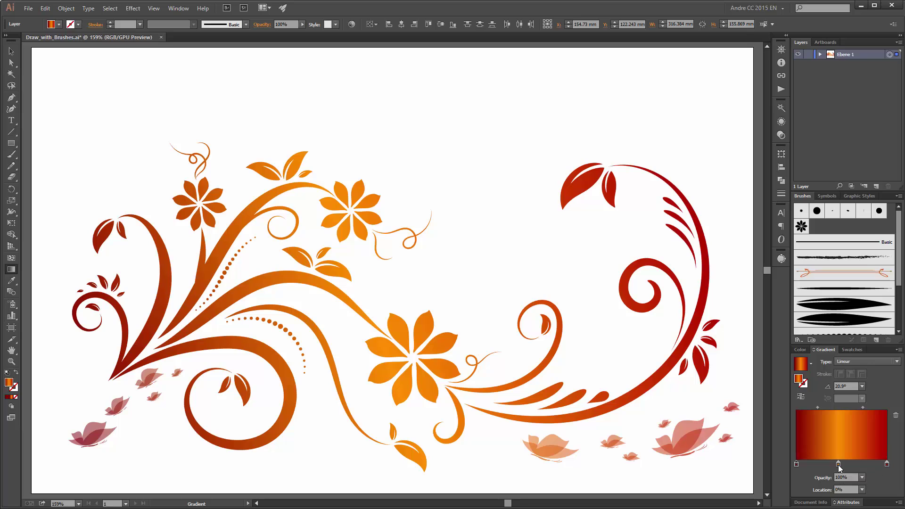
Shift the orange middle stop leftward and recolour the second middle stop a redder orange
{"action": "left_click_drag", "start_coordinate": [838, 466], "coordinate": [830, 466]}
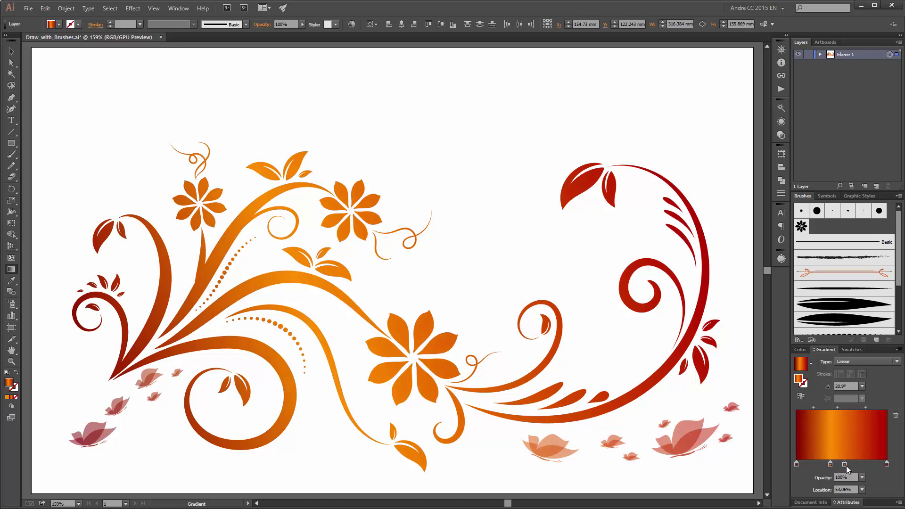
{"action": "double_click", "coordinate": [844, 465]}
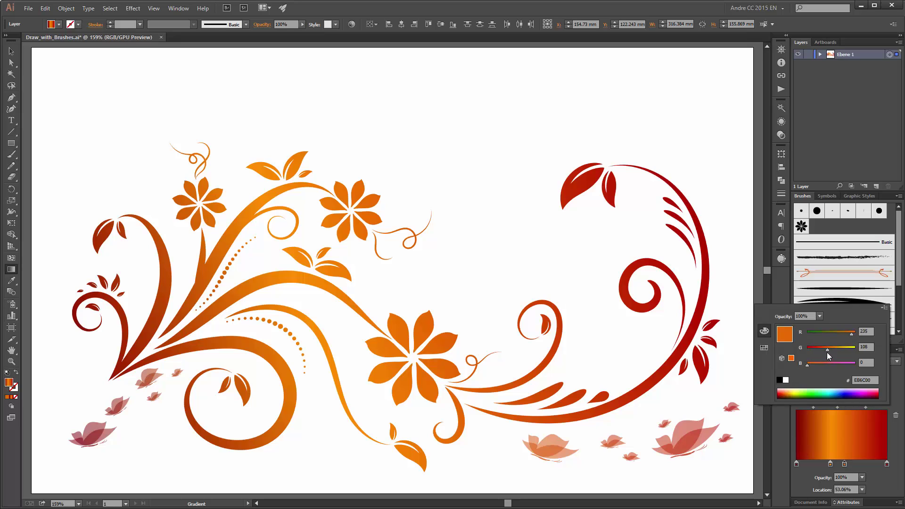
{"action": "left_click_drag", "start_coordinate": [828, 352], "coordinate": [820, 353]}
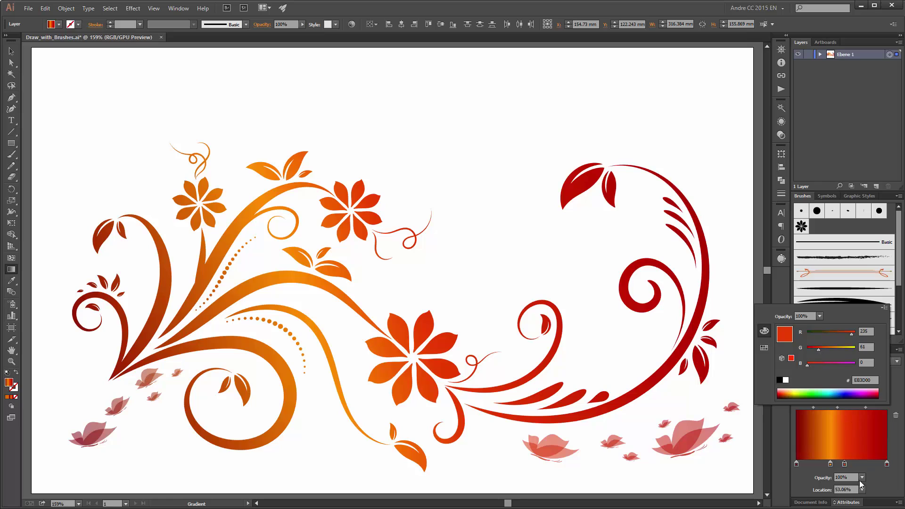
{"action": "left_click", "coordinate": [845, 467]}
{"action": "mouse_move", "coordinate": [844, 467]}
{"action": "left_mouse_down"}
{"action": "mouse_move", "coordinate": [854, 468]}
{"action": "mouse_move", "coordinate": [826, 466]}
{"action": "left_mouse_up"}
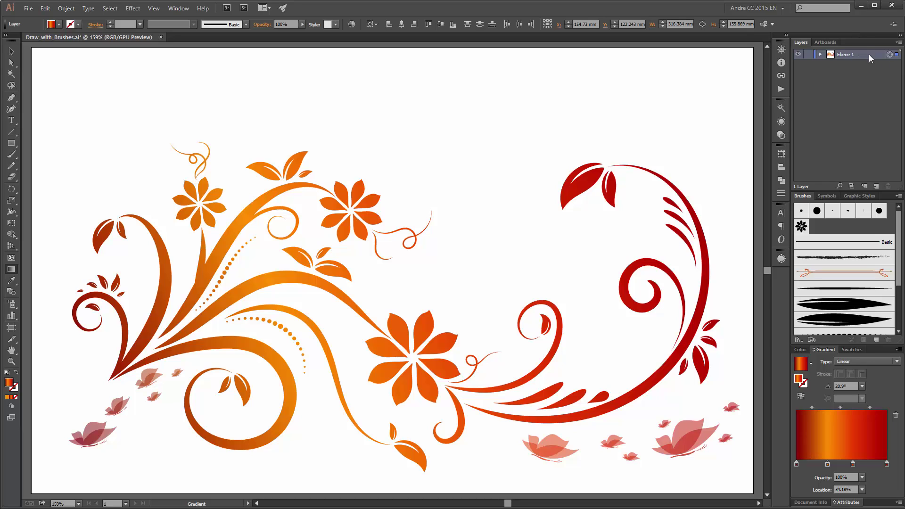
Duplicate Ebene 1 into 'Ebene 1 copy' and target all artwork on the original layer
{"action": "left_click_drag", "start_coordinate": [869, 54], "coordinate": [875, 187]}
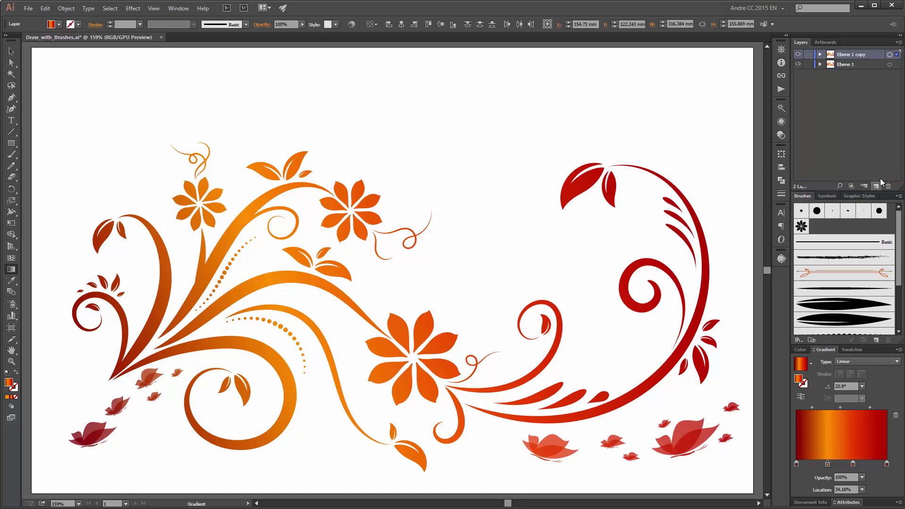
{"action": "left_click", "coordinate": [889, 65]}
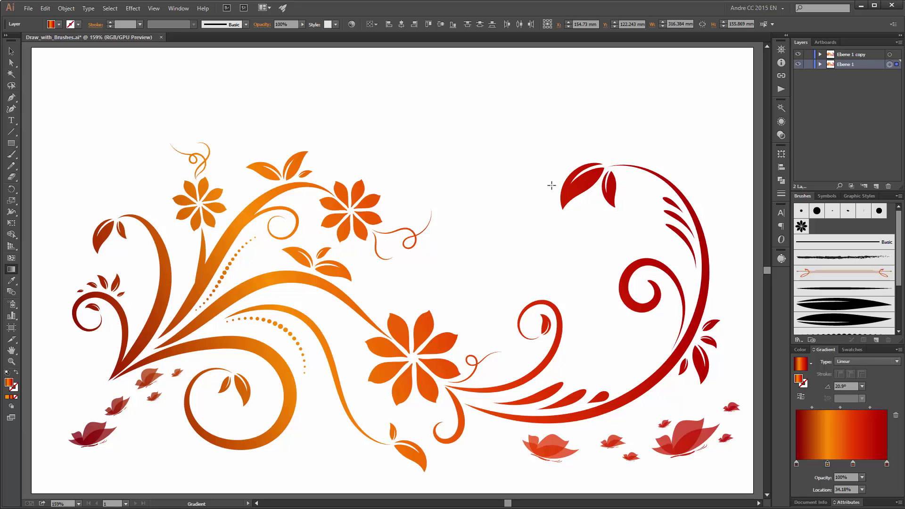
Scale, rotate and reposition the original Ebene 1 artwork with Free Transform so it overflows the artboard
{"action": "scroll", "coordinate": [550, 182], "scroll_direction": "down", "scroll_amount": 1}
{"action": "scroll", "coordinate": [551, 182], "scroll_direction": "down", "scroll_amount": 2}
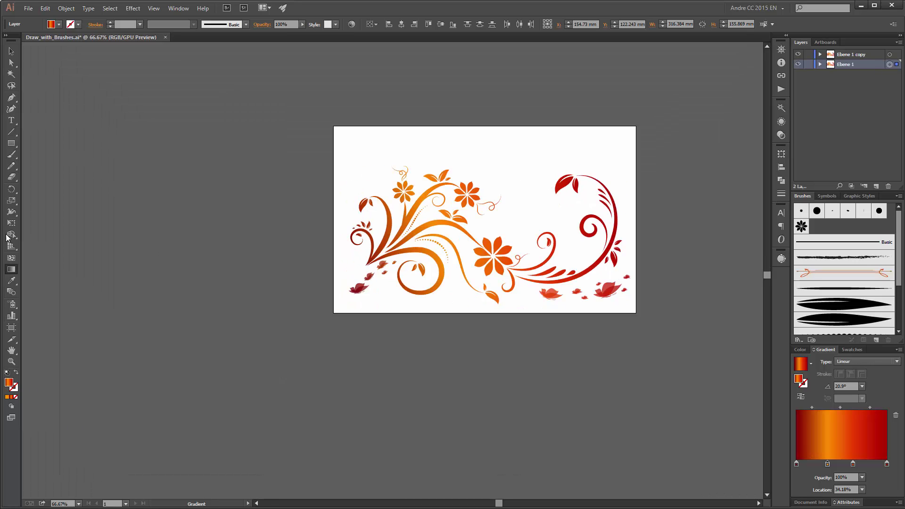
{"action": "left_click", "coordinate": [12, 222]}
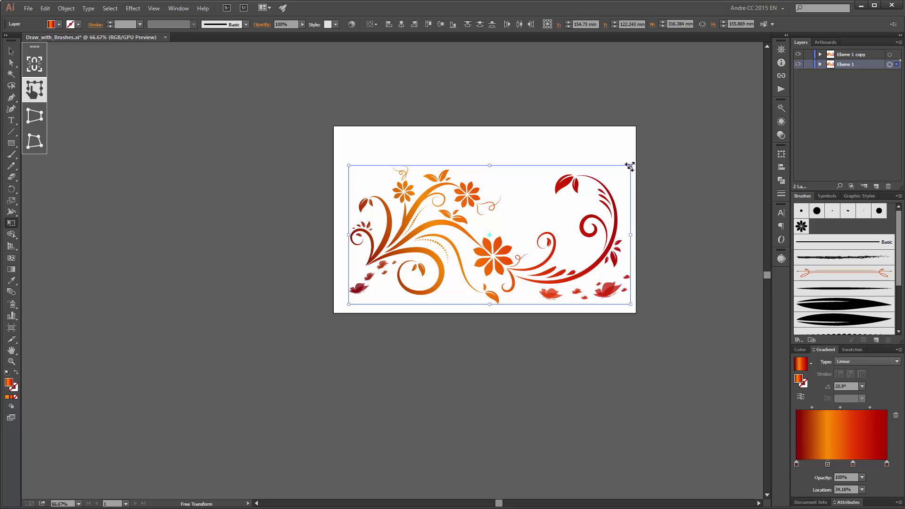
{"action": "left_click_drag", "start_coordinate": [629, 166], "coordinate": [695, 133]}
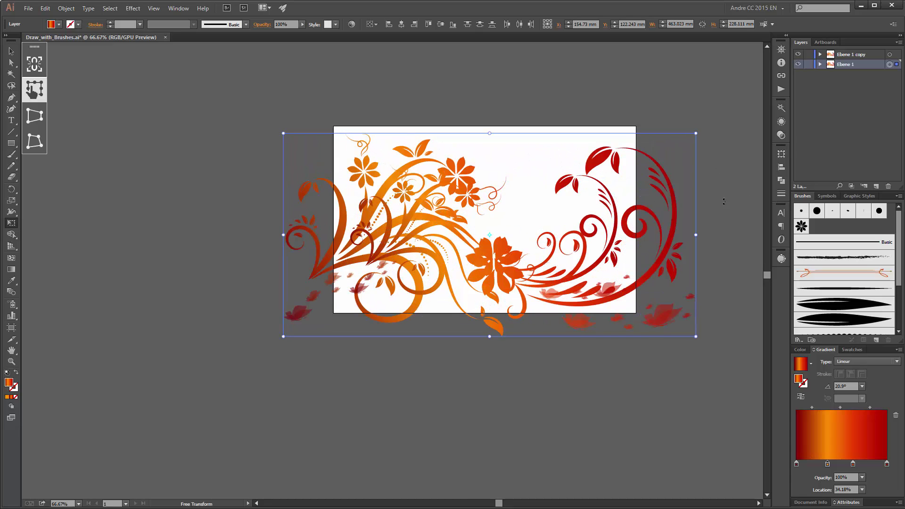
{"action": "left_click_drag", "start_coordinate": [723, 201], "coordinate": [701, 131]}
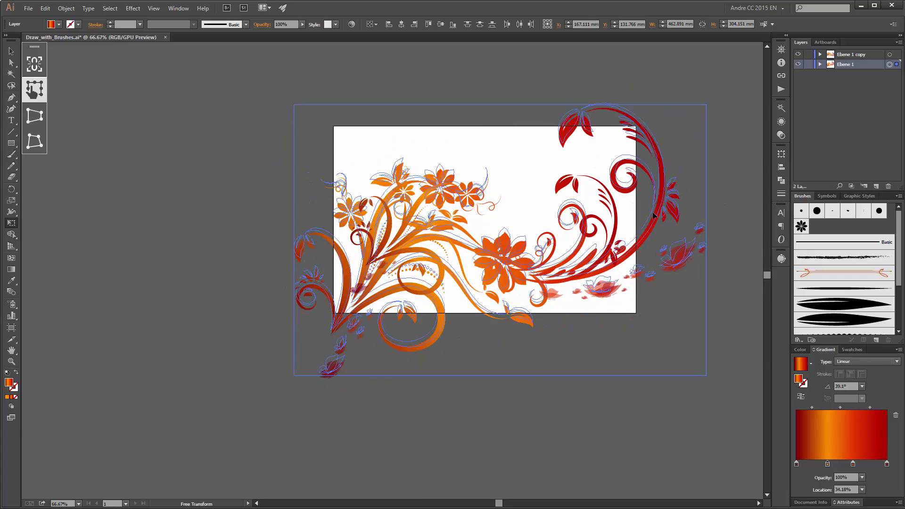
{"action": "left_click_drag", "start_coordinate": [653, 215], "coordinate": [644, 232]}
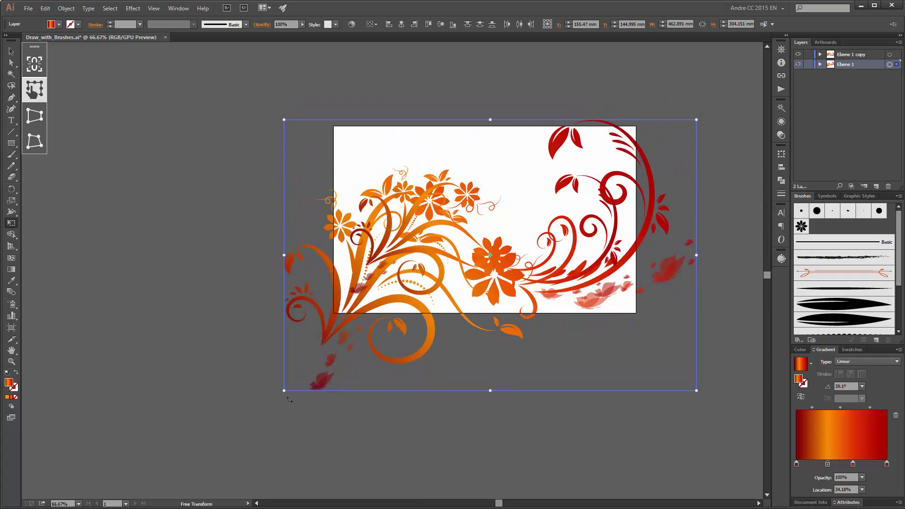
{"action": "left_click_drag", "start_coordinate": [285, 390], "coordinate": [302, 379]}
{"action": "left_click_drag", "start_coordinate": [344, 321], "coordinate": [336, 327]}
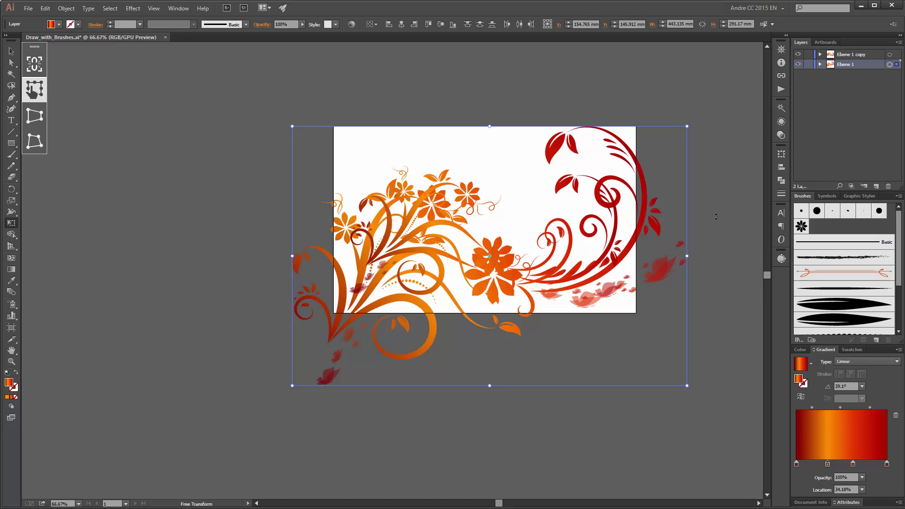
{"action": "left_click", "coordinate": [820, 65]}
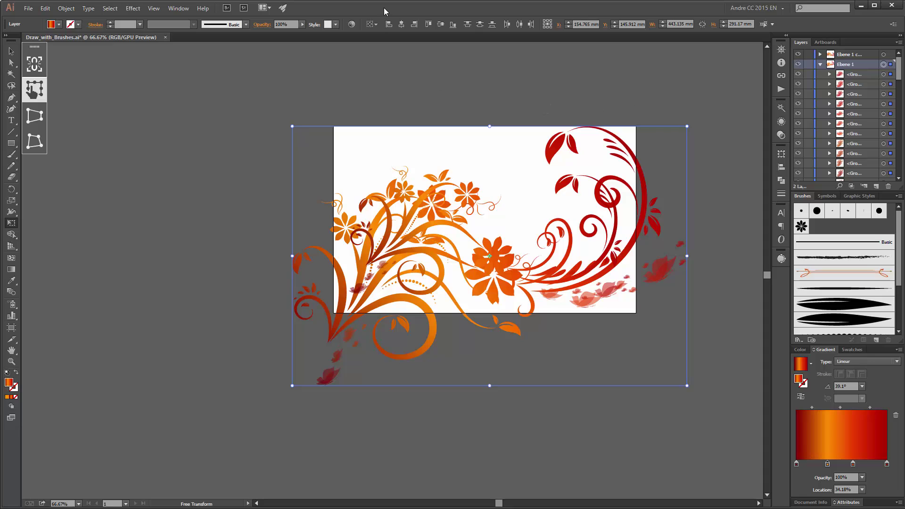
Draw a 340.17 × 209.67 mm orange-red gradient rectangle covering the whole artboard, then deselect it
{"action": "left_click", "coordinate": [11, 143]}
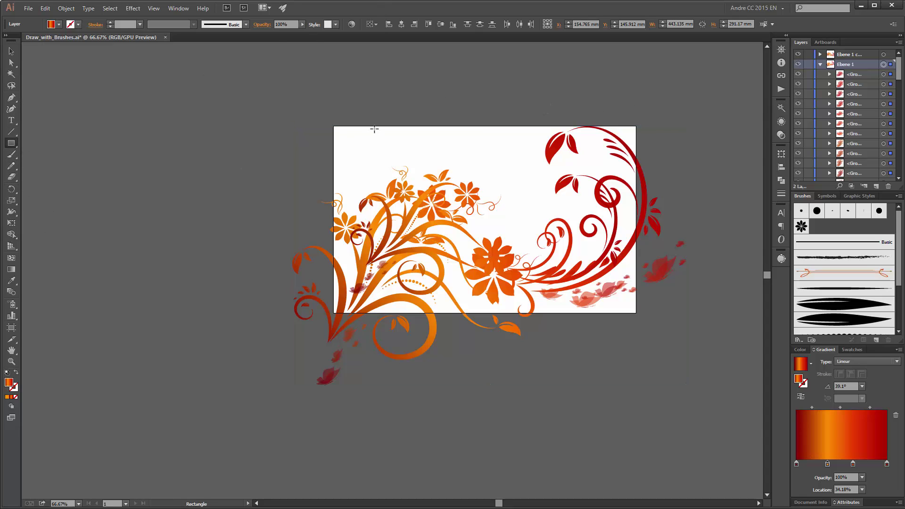
{"action": "left_click_drag", "start_coordinate": [497, 168], "coordinate": [437, 204]}
{"action": "scroll", "coordinate": [438, 205], "scroll_direction": "up", "scroll_amount": 2}
{"action": "scroll", "coordinate": [440, 206], "scroll_direction": "down", "scroll_amount": 1}
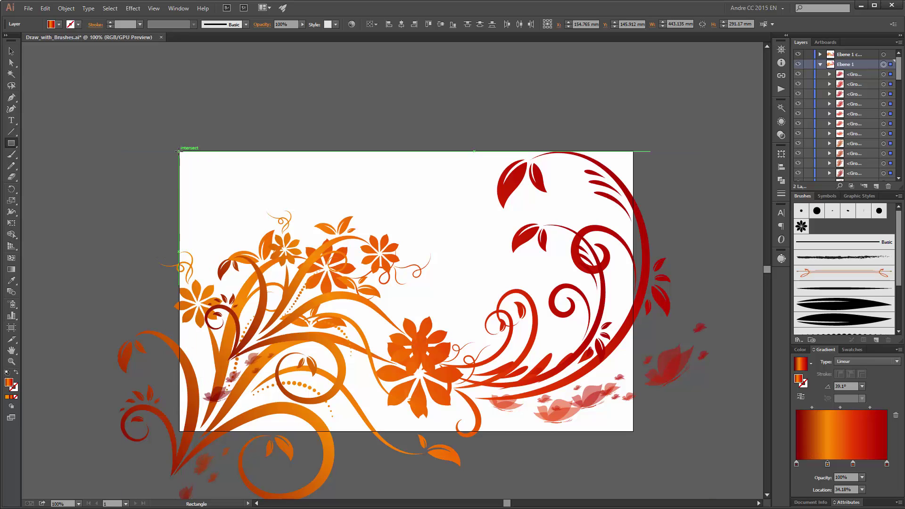
{"action": "left_click_drag", "start_coordinate": [178, 152], "coordinate": [633, 431]}
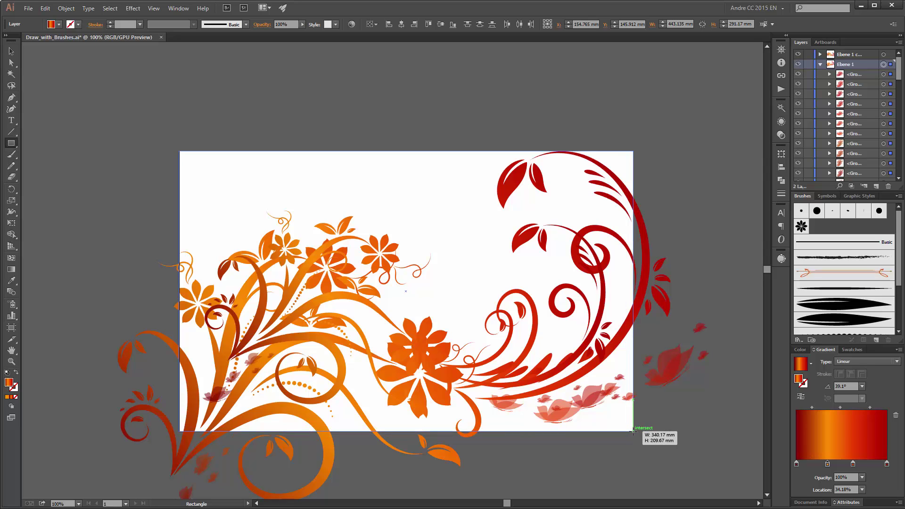
{"action": "left_click_drag", "start_coordinate": [633, 431], "coordinate": [632, 432]}
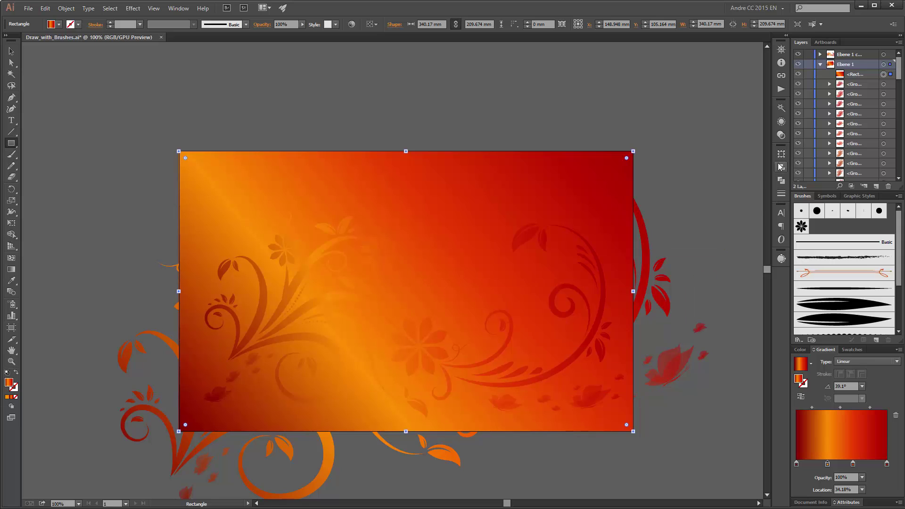
{"action": "left_click", "coordinate": [12, 52]}
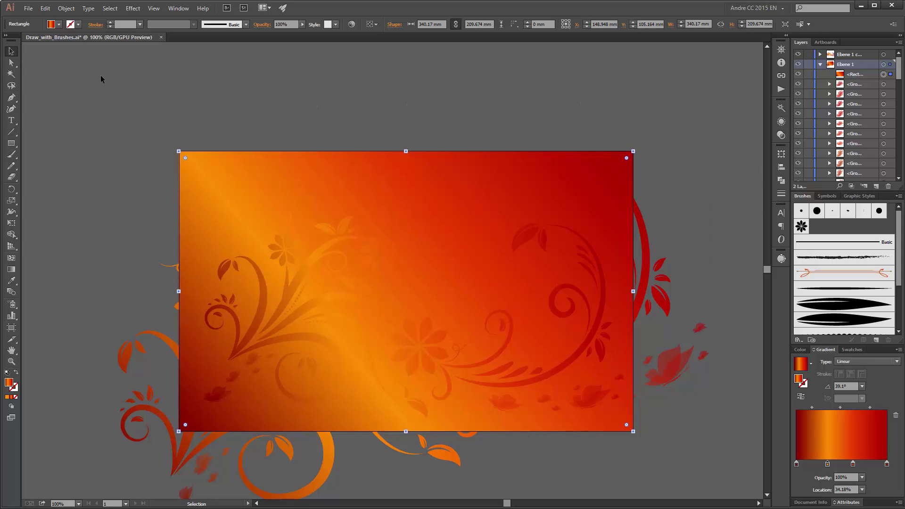
{"action": "left_click", "coordinate": [712, 80]}
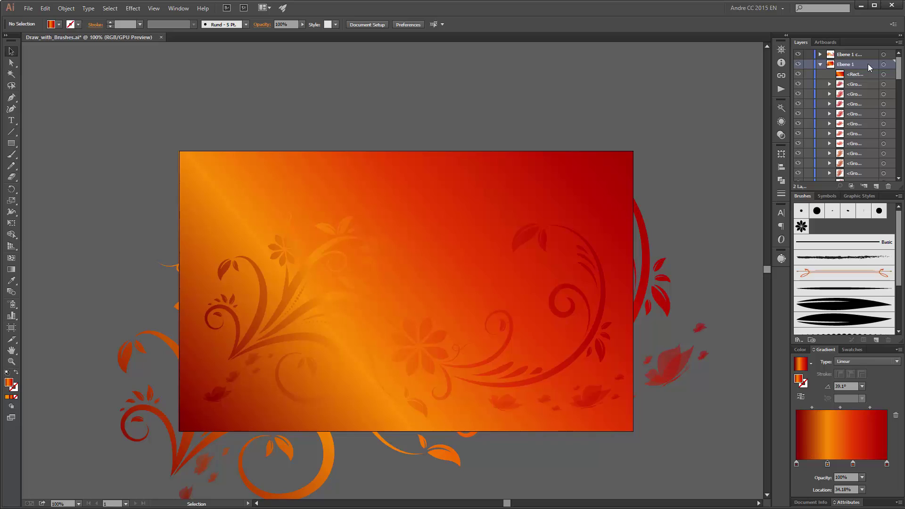
Clip the enlarged artwork to the rectangle and check the mask by toggling its visibility
{"action": "left_click", "coordinate": [851, 187]}
{"action": "left_click", "coordinate": [798, 74]}
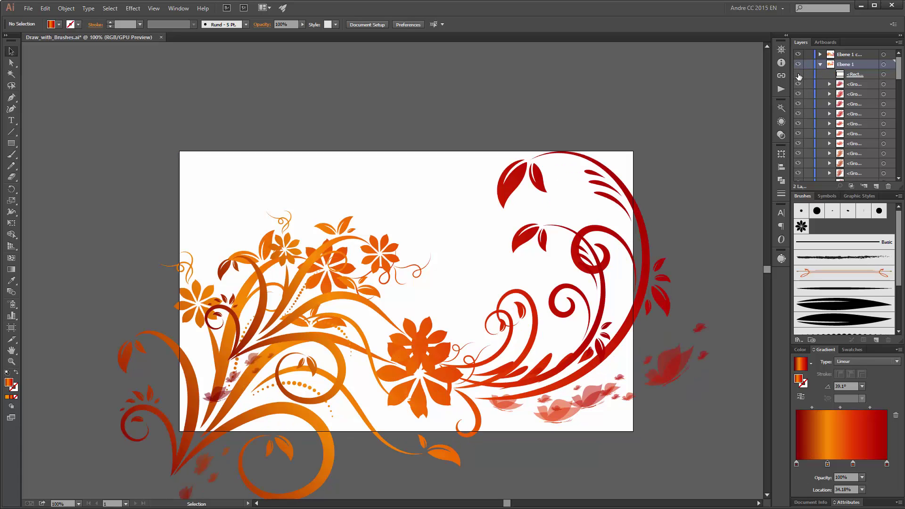
{"action": "left_click", "coordinate": [798, 75]}
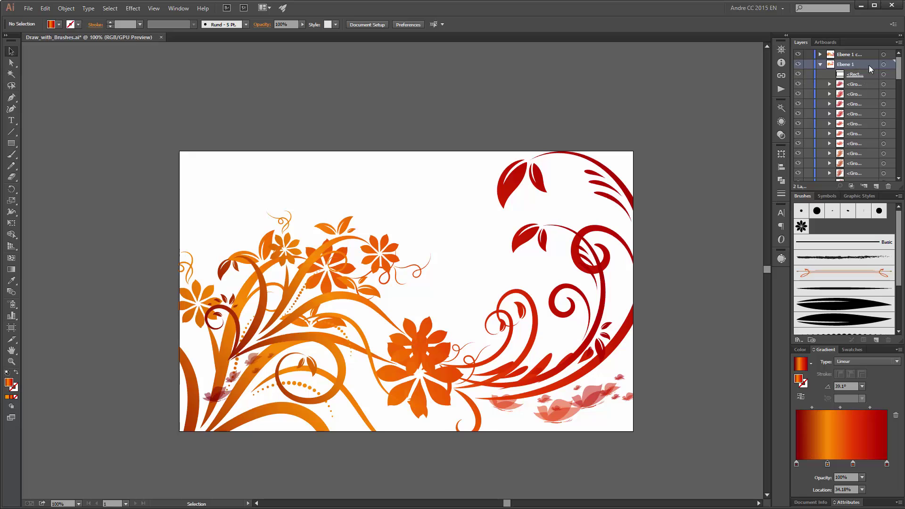
Fade all Ebene 1 artwork to 10% opacity in Transparency
{"action": "left_click", "coordinate": [883, 64]}
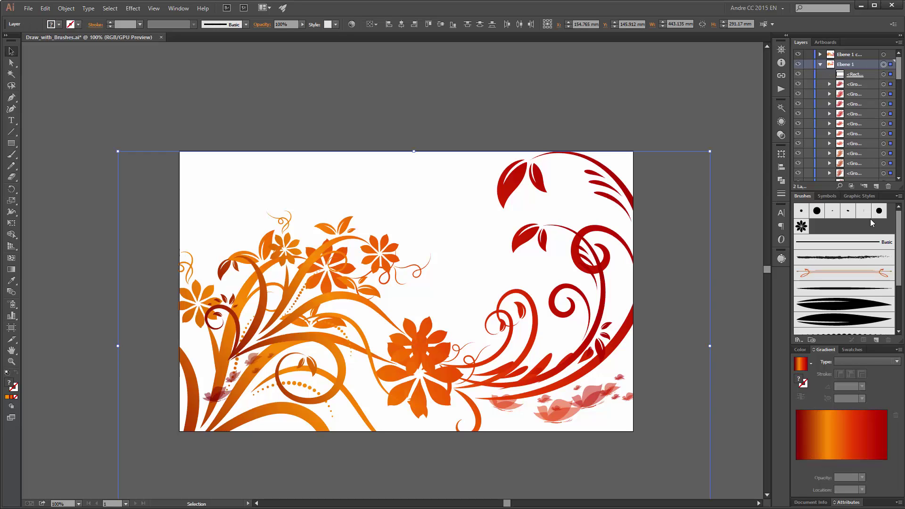
{"action": "left_click", "coordinate": [780, 135]}
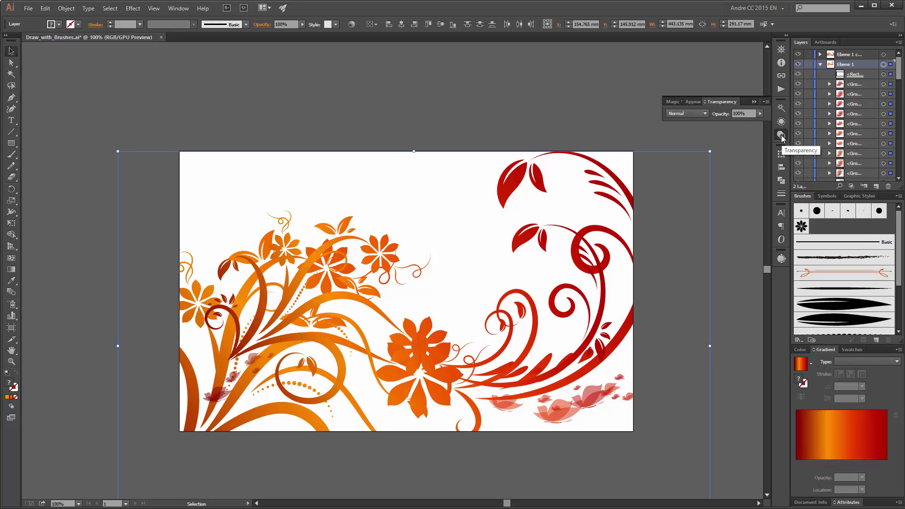
{"action": "left_click", "coordinate": [760, 113]}
{"action": "left_click_drag", "start_coordinate": [754, 123], "coordinate": [725, 121]}
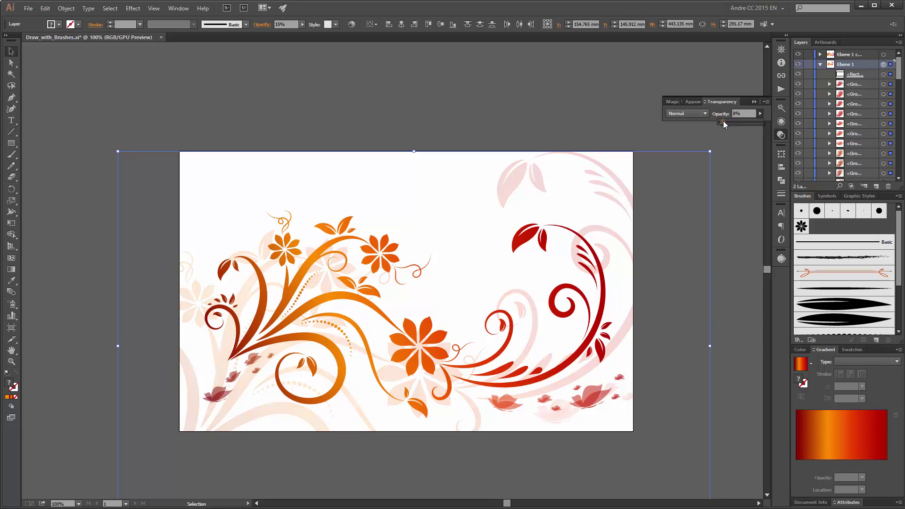
{"action": "left_click_drag", "start_coordinate": [723, 120], "coordinate": [724, 121]}
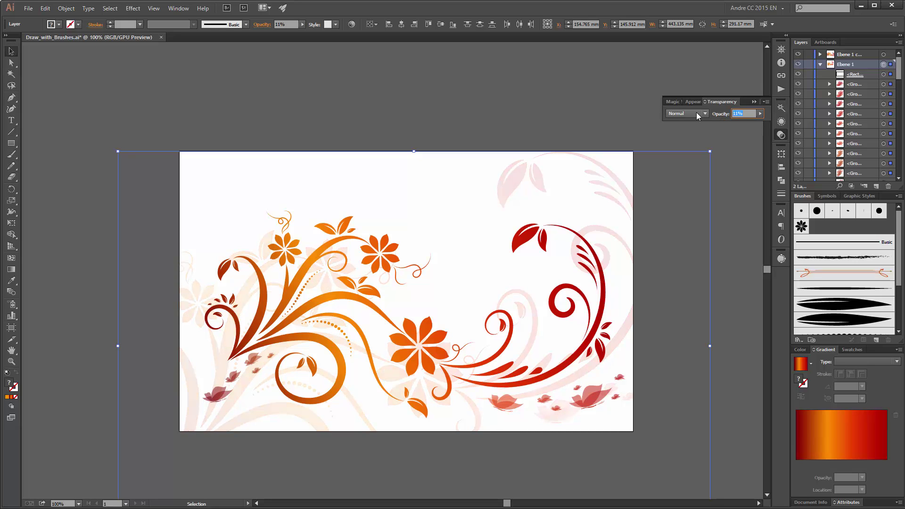
{"action": "type", "text": "10"}
{"action": "key", "text": "Return"}
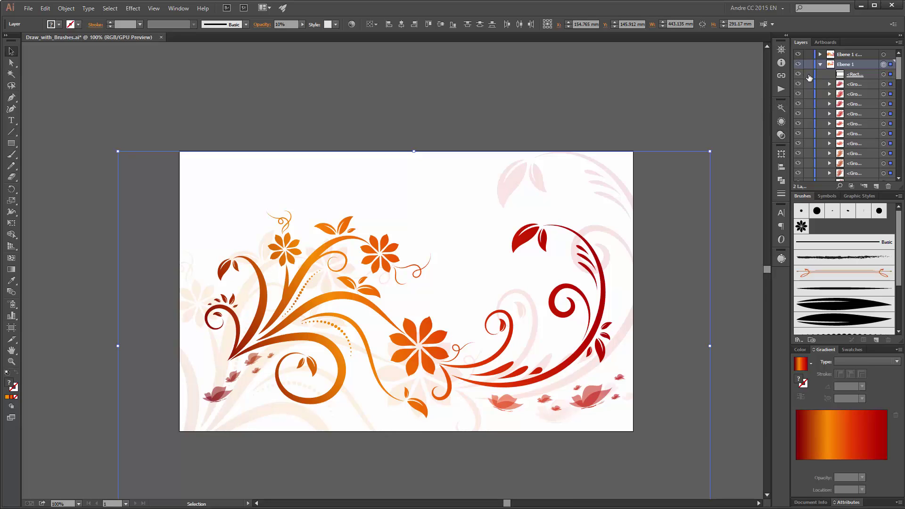
Lock the clipping rectangle, then scale the faded Ebene 1 art down and move it up-right
{"action": "left_click", "coordinate": [808, 75]}
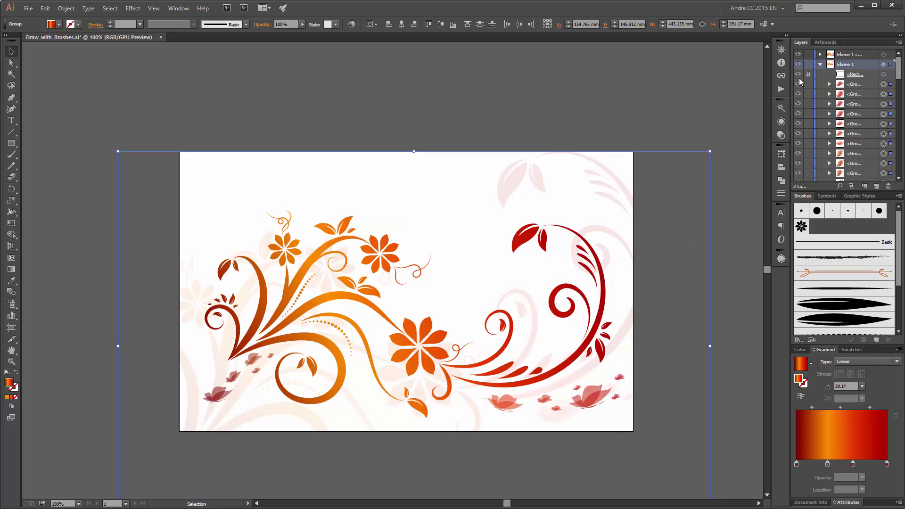
{"action": "left_click", "coordinate": [884, 64]}
{"action": "left_click_drag", "start_coordinate": [712, 153], "coordinate": [680, 173]}
{"action": "left_click_drag", "start_coordinate": [606, 225], "coordinate": [617, 193]}
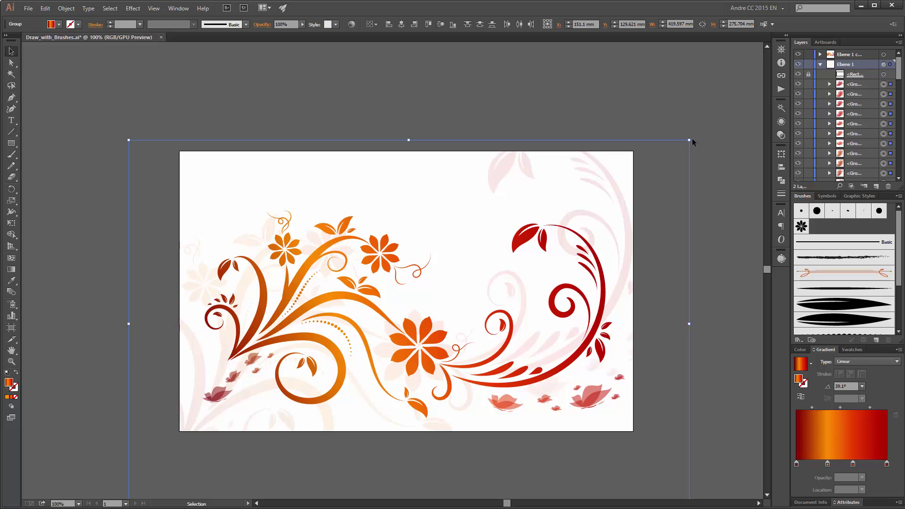
Reshape the faded background art with Free Transform, nudge it slightly, and zoom in
{"action": "left_click", "coordinate": [12, 223]}
{"action": "left_click_drag", "start_coordinate": [128, 140], "coordinate": [125, 152]}
{"action": "left_click_drag", "start_coordinate": [434, 299], "coordinate": [439, 301]}
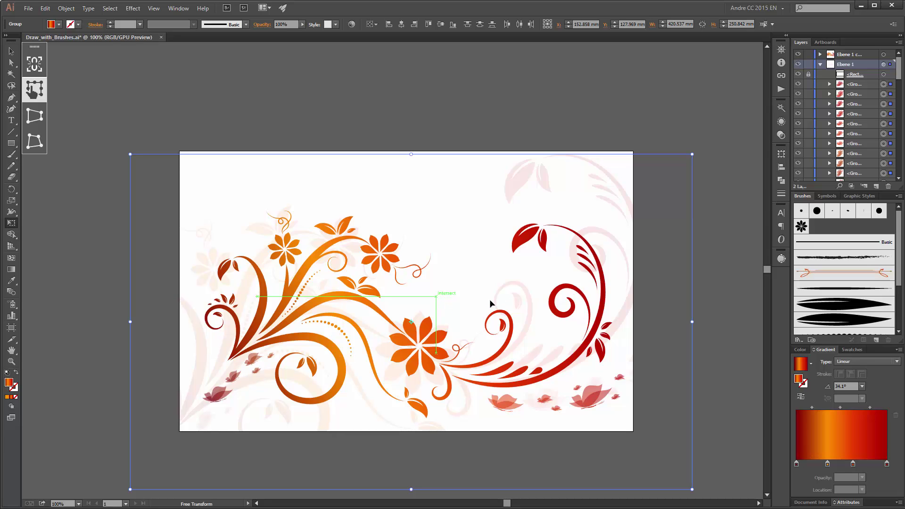
{"action": "key", "text": "ctrl+plus"}
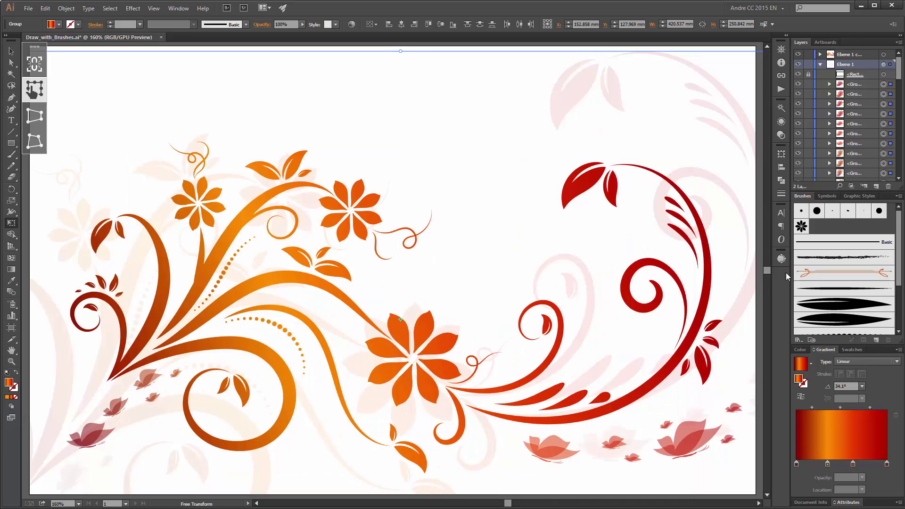
Select the three butterflies on the Ebene 1 copy layer
{"action": "left_click", "coordinate": [819, 64]}
{"action": "left_click", "coordinate": [848, 56]}
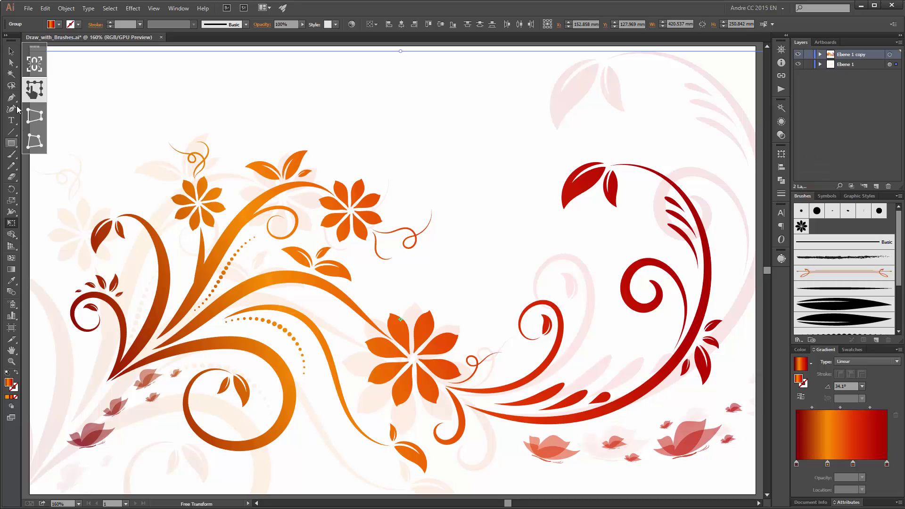
{"action": "key", "text": "v"}
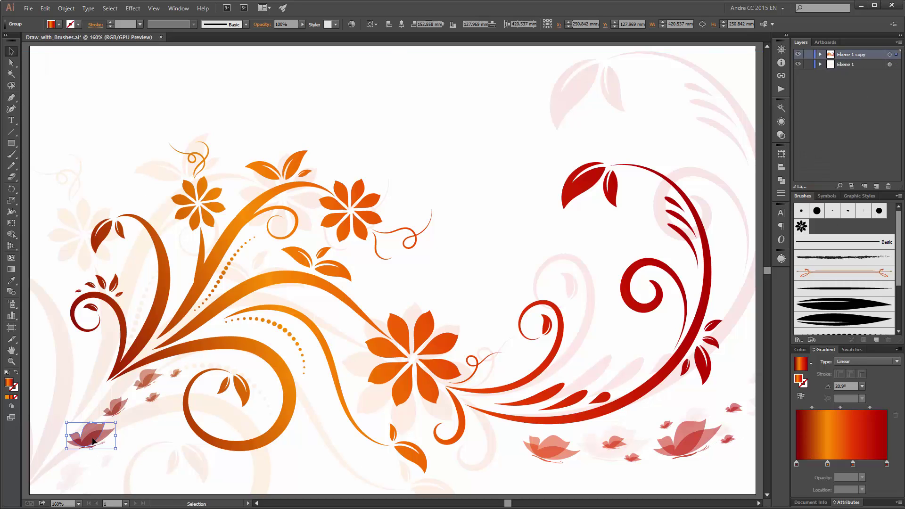
{"action": "left_click", "coordinate": [94, 441]}
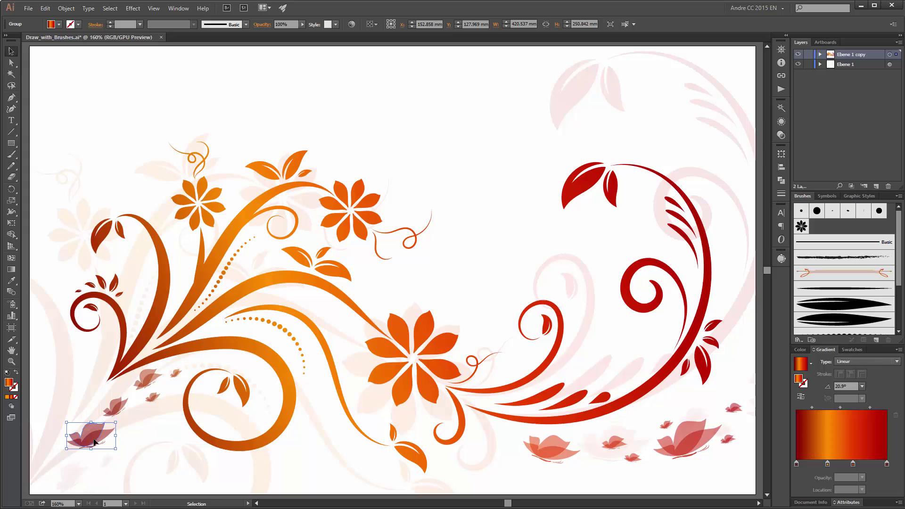
{"action": "left_click", "coordinate": [684, 440], "text": "shift"}
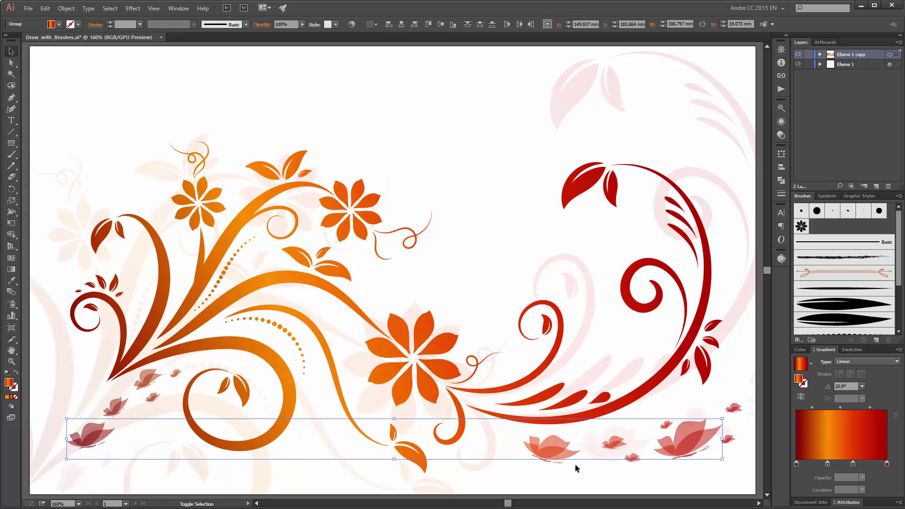
{"action": "left_click", "coordinate": [144, 381], "text": "shift"}
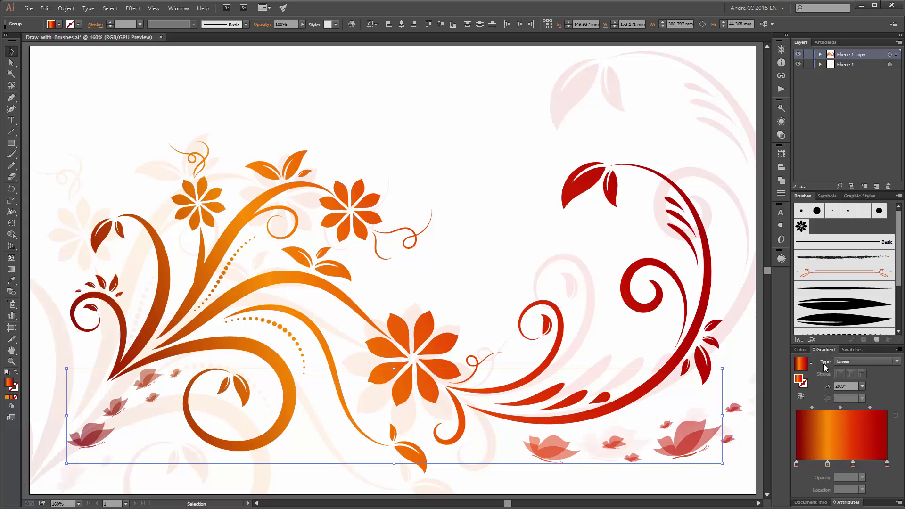
Make the gradient radial and trim the extra stops to an orange-at-0% to dark-red blend
{"action": "left_click", "coordinate": [869, 361]}
{"action": "left_click", "coordinate": [864, 380]}
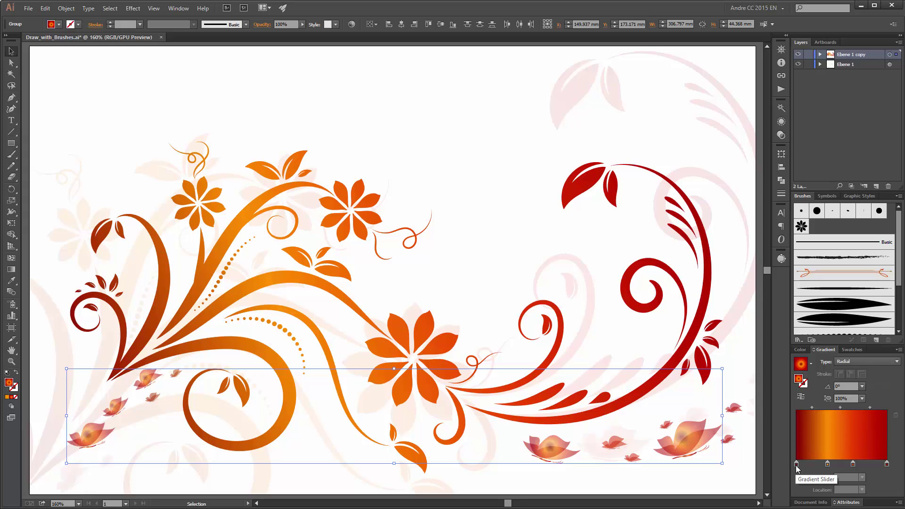
{"action": "left_click_drag", "start_coordinate": [796, 465], "coordinate": [795, 475]}
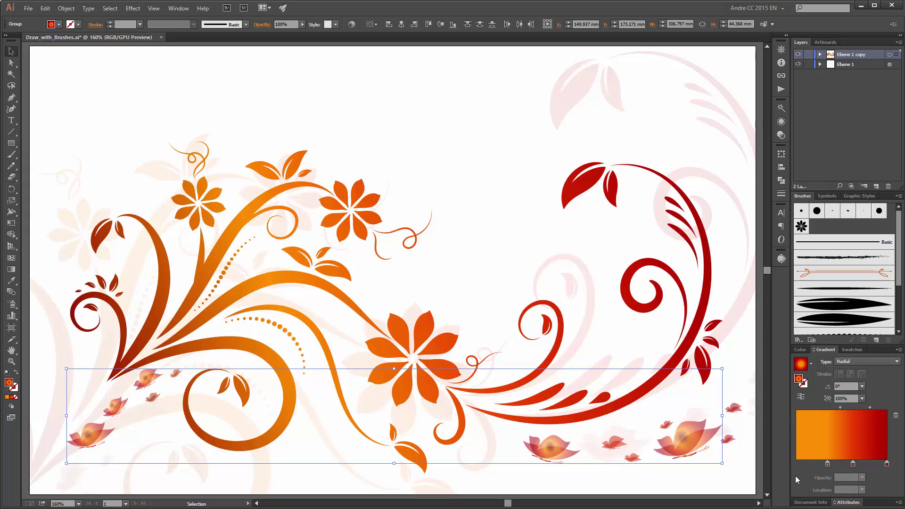
{"action": "left_click", "coordinate": [852, 464]}
{"action": "left_click_drag", "start_coordinate": [853, 465], "coordinate": [785, 473]}
{"action": "left_click", "coordinate": [828, 465]}
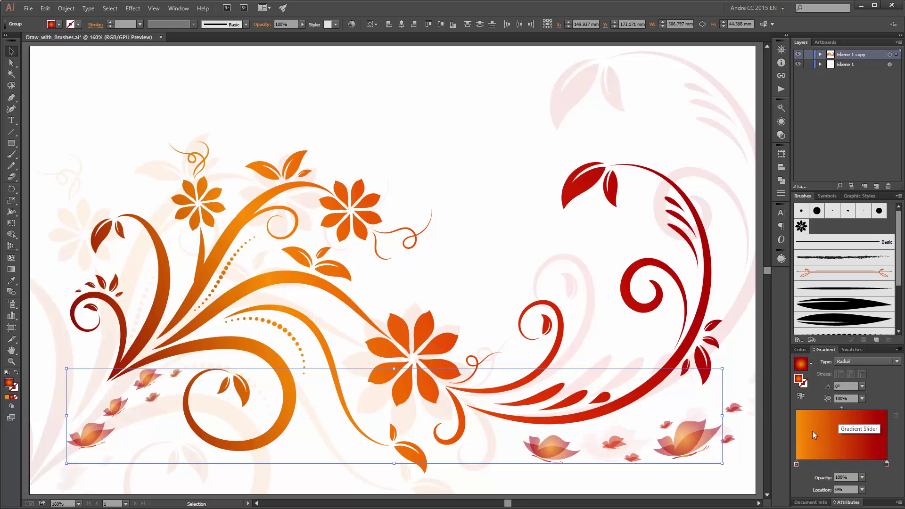